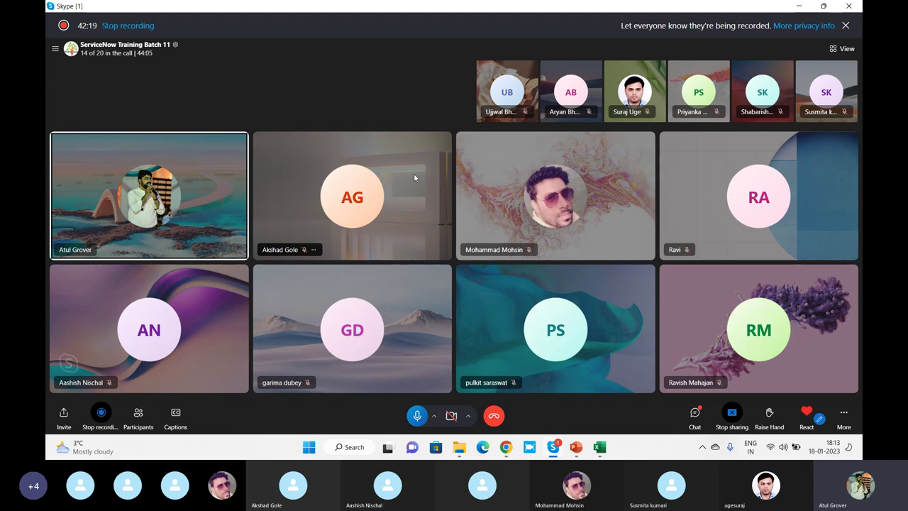
Step: Switch from the call to Chrome and close all browser tabs except the ServiceNow list tab
{"action": "key", "text": "alt+Tab"}
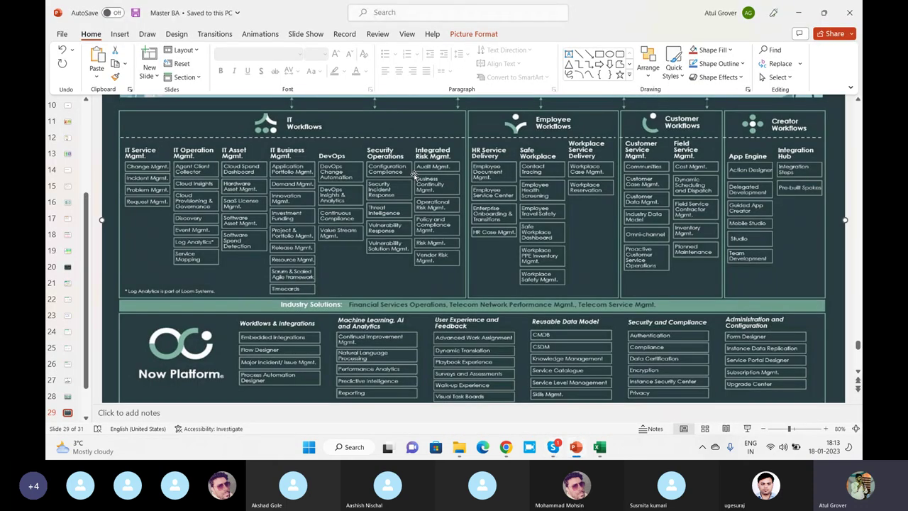
{"action": "left_click", "coordinate": [504, 448]}
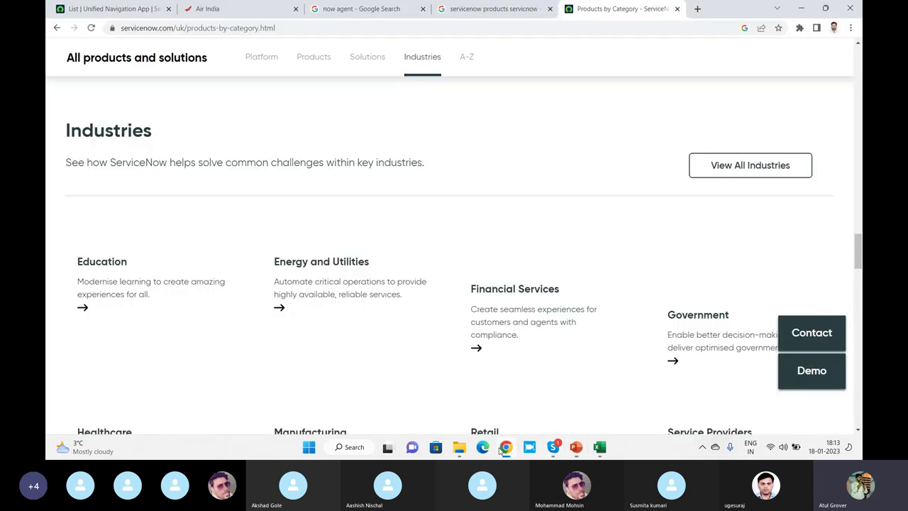
{"action": "left_click", "coordinate": [123, 9]}
{"action": "right_click", "coordinate": [122, 9]}
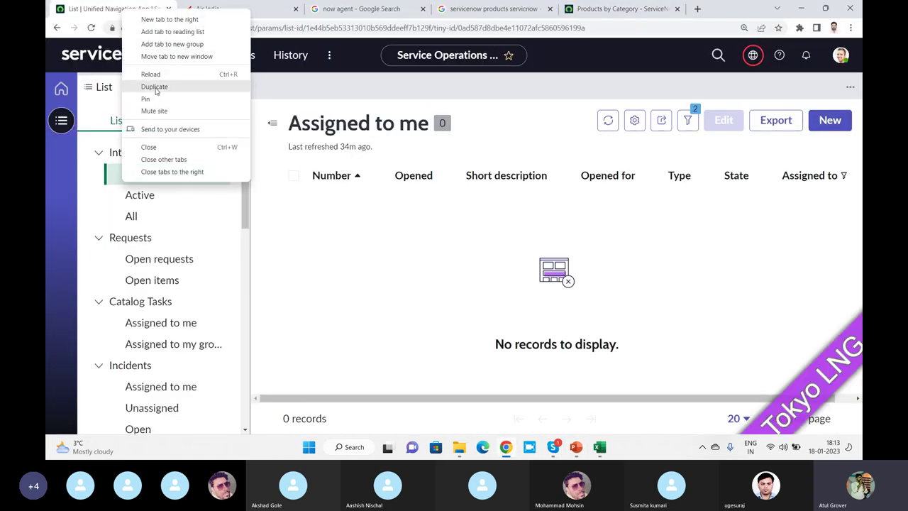
{"action": "left_click", "coordinate": [166, 159]}
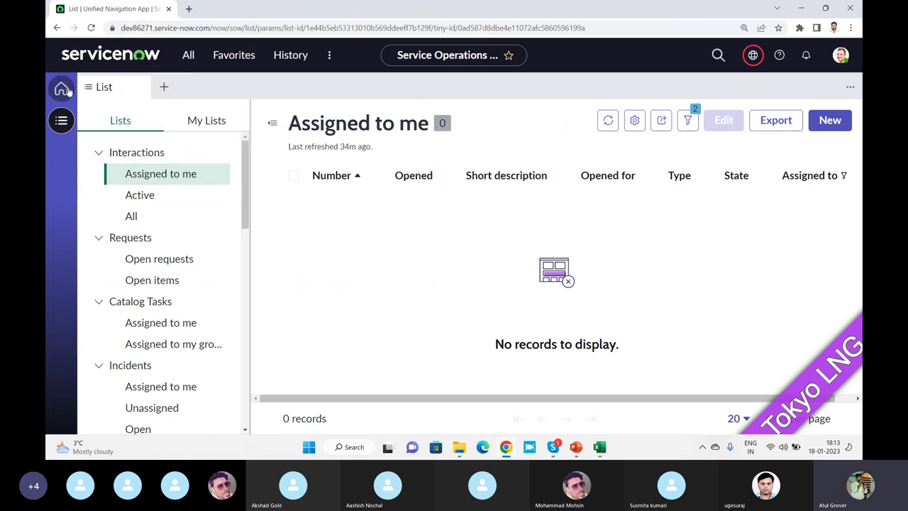
Step: Go to the Incident Overview dashboard, list the unassigned incidents and open incident INC0009009
{"action": "left_click", "coordinate": [121, 55]}
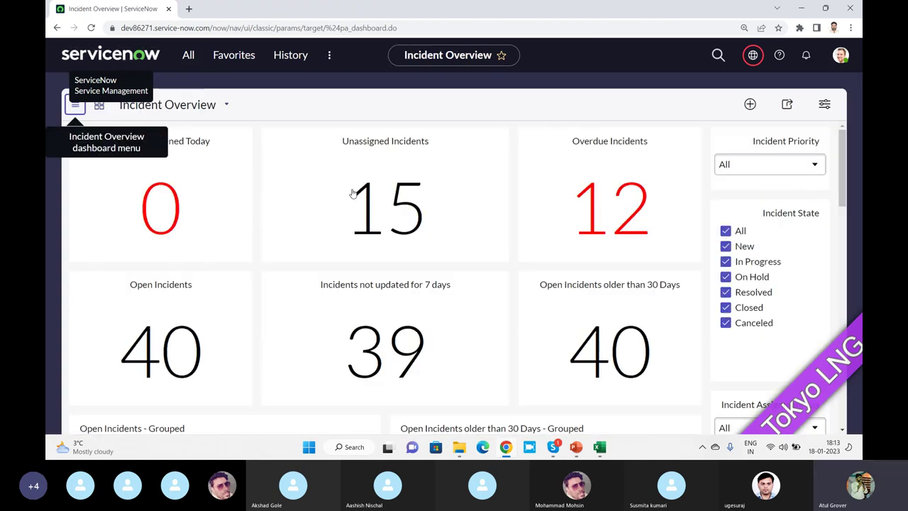
{"action": "left_click", "coordinate": [386, 224]}
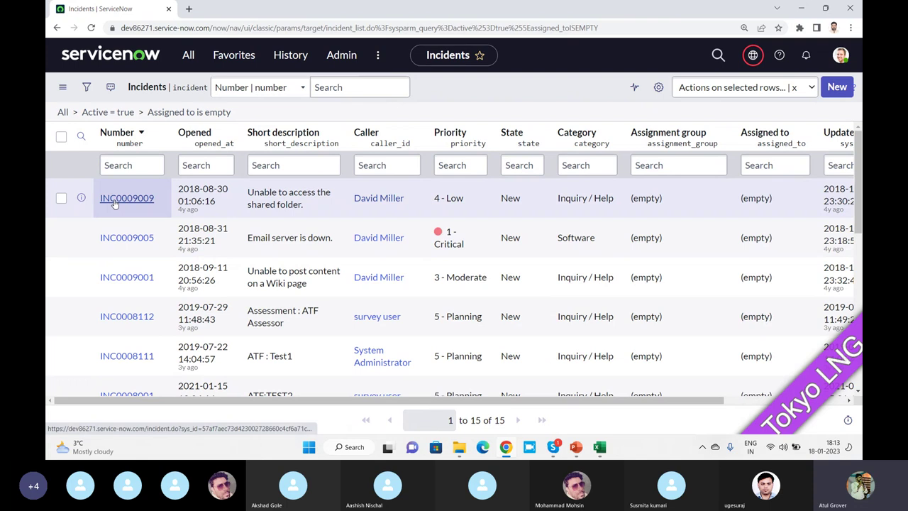
{"action": "left_click", "coordinate": [113, 201]}
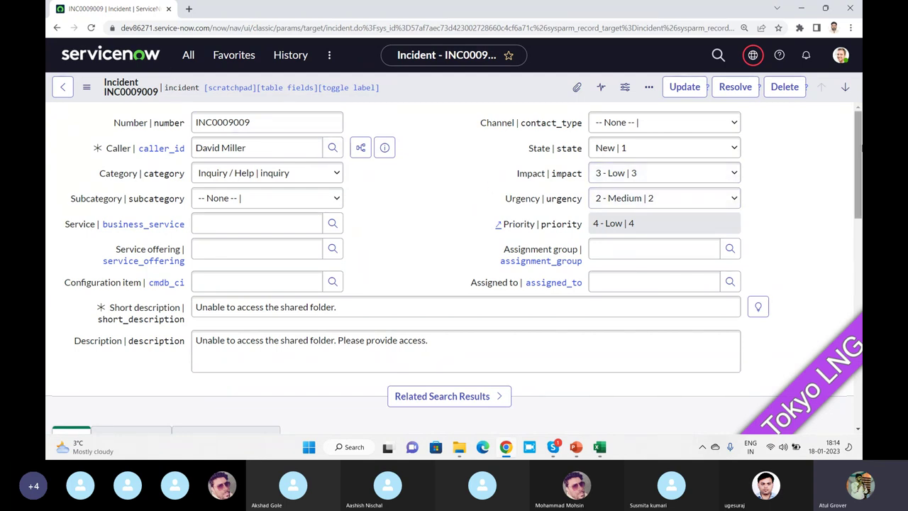
Step: Examine the additional actions available on the incident form and its extra email, template and tag options
{"action": "mouse_move", "coordinate": [859, 150]}
{"action": "left_mouse_down"}
{"action": "mouse_move", "coordinate": [858, 363]}
{"action": "mouse_move", "coordinate": [859, 163]}
{"action": "left_mouse_up"}
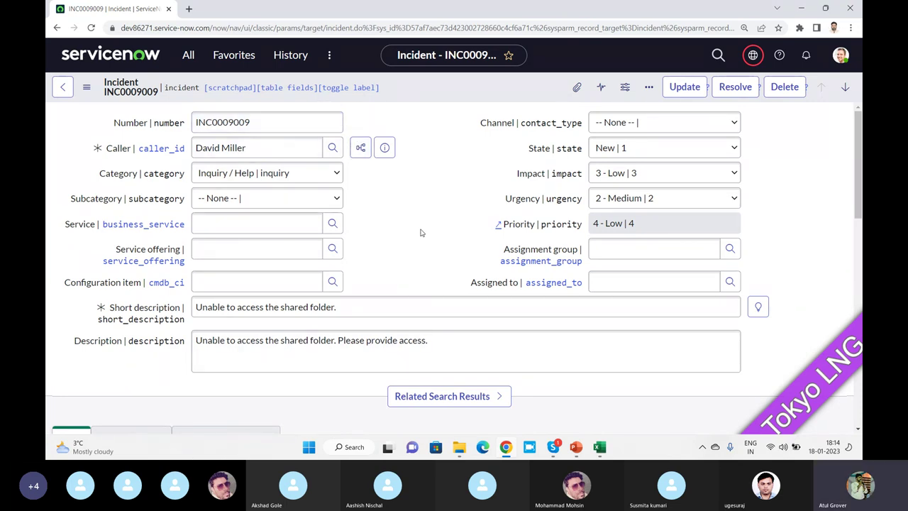
{"action": "right_click", "coordinate": [463, 93]}
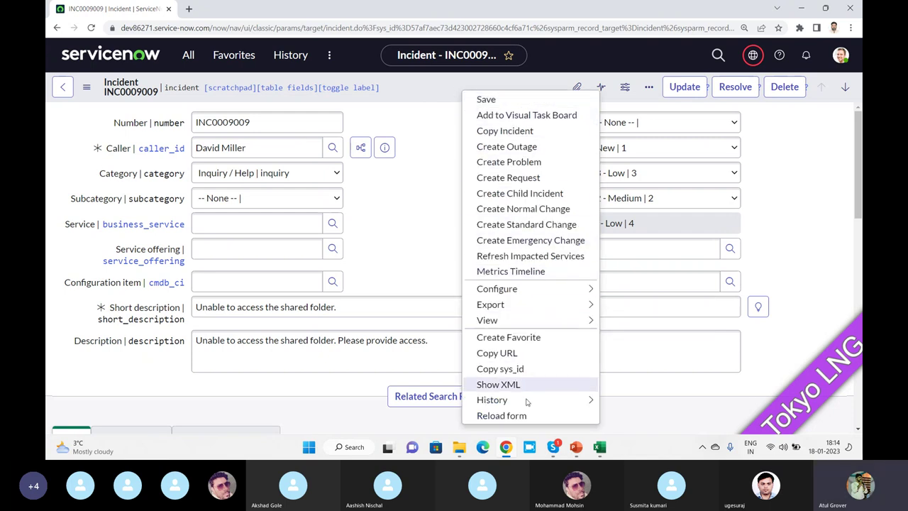
{"action": "left_click", "coordinate": [415, 89]}
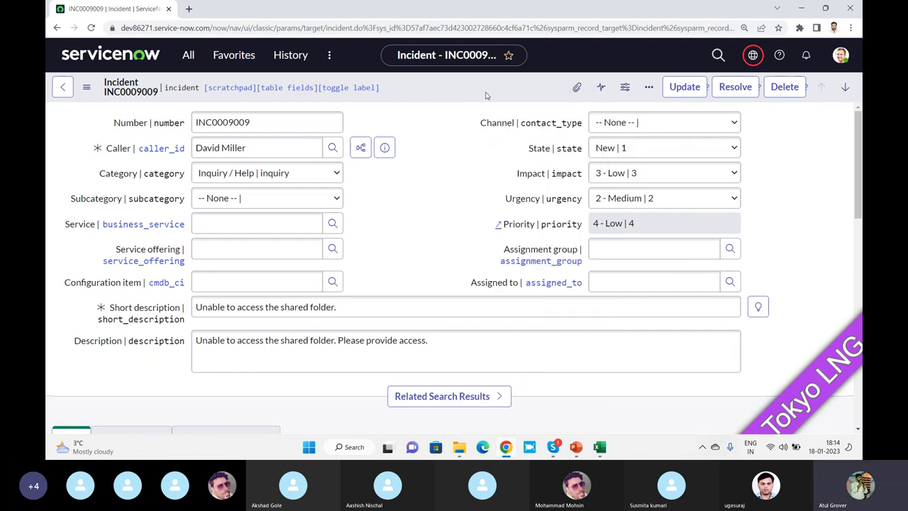
{"action": "left_click", "coordinate": [88, 88]}
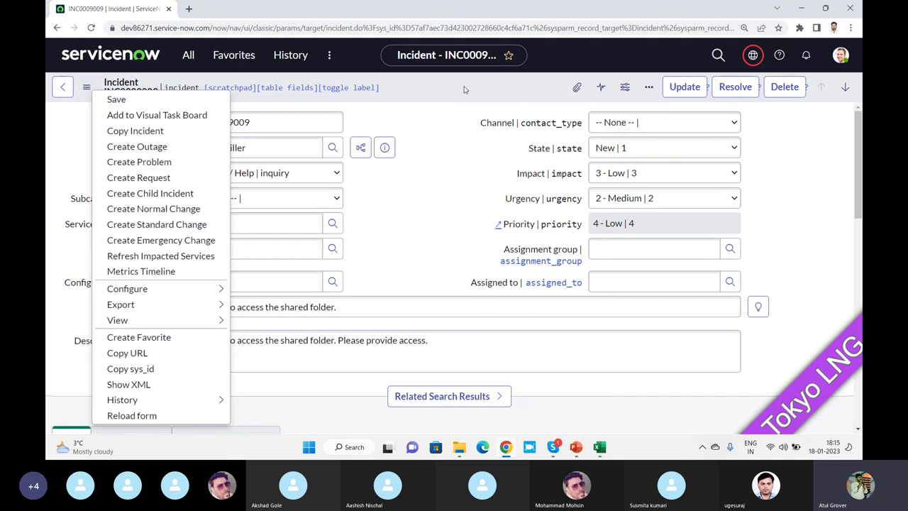
{"action": "left_click", "coordinate": [87, 88]}
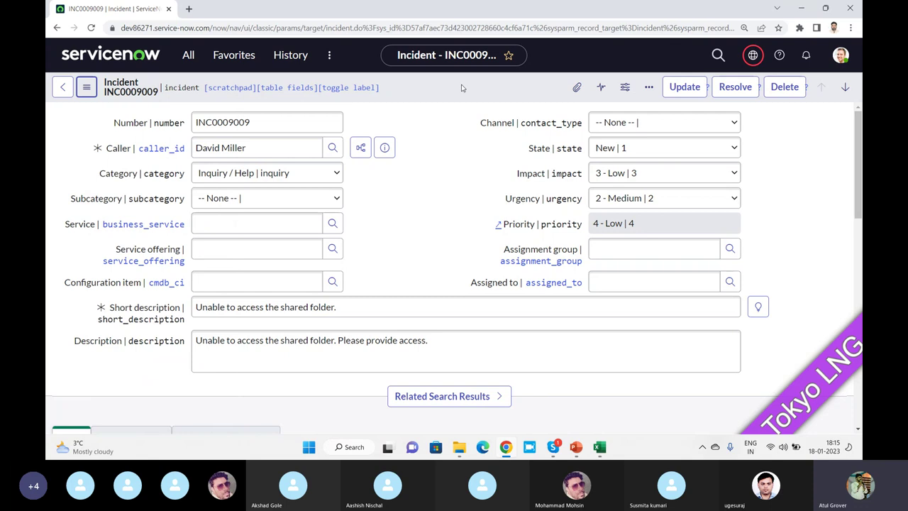
{"action": "left_click", "coordinate": [84, 86]}
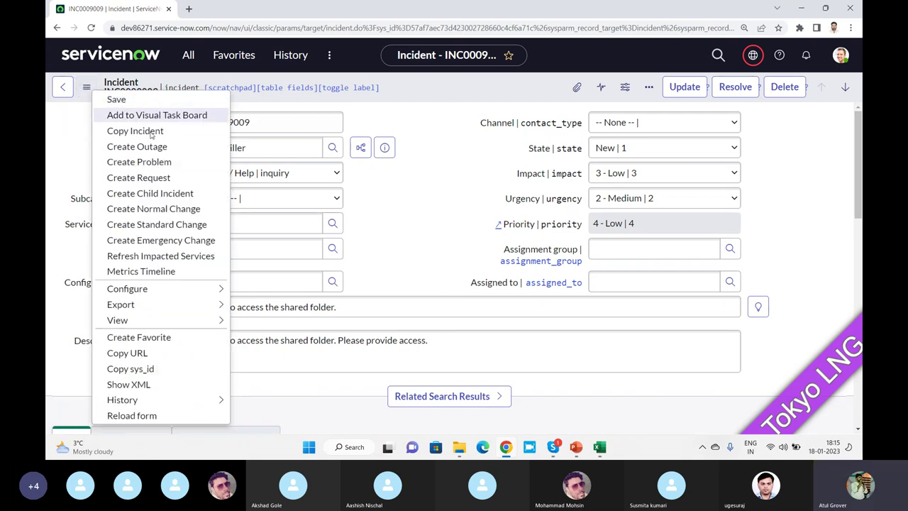
{"action": "key", "text": "Escape"}
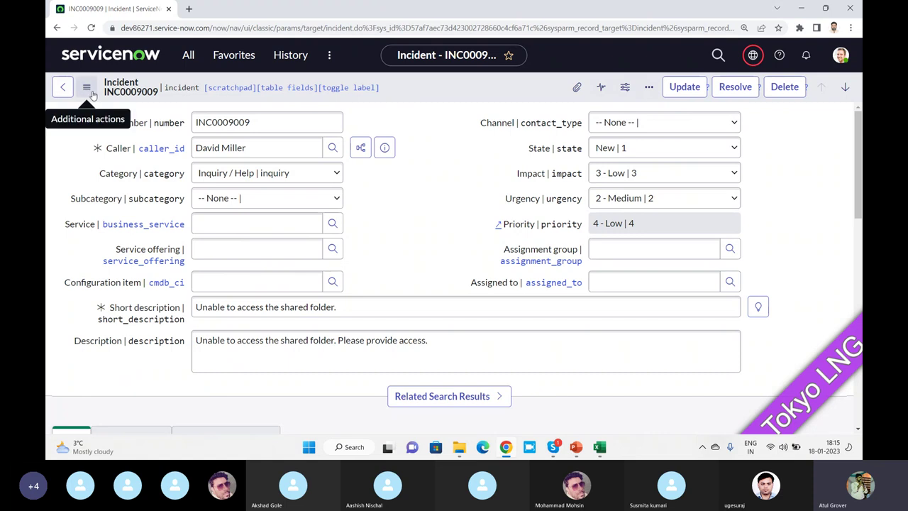
{"action": "left_click", "coordinate": [650, 88]}
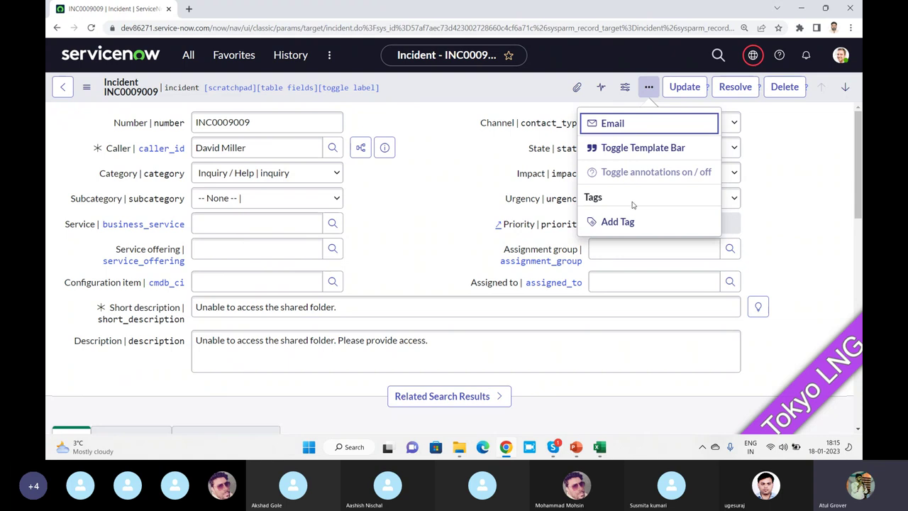
Step: Personalize the incident form to hide the Channel and Change Request fields
{"action": "left_click", "coordinate": [625, 88]}
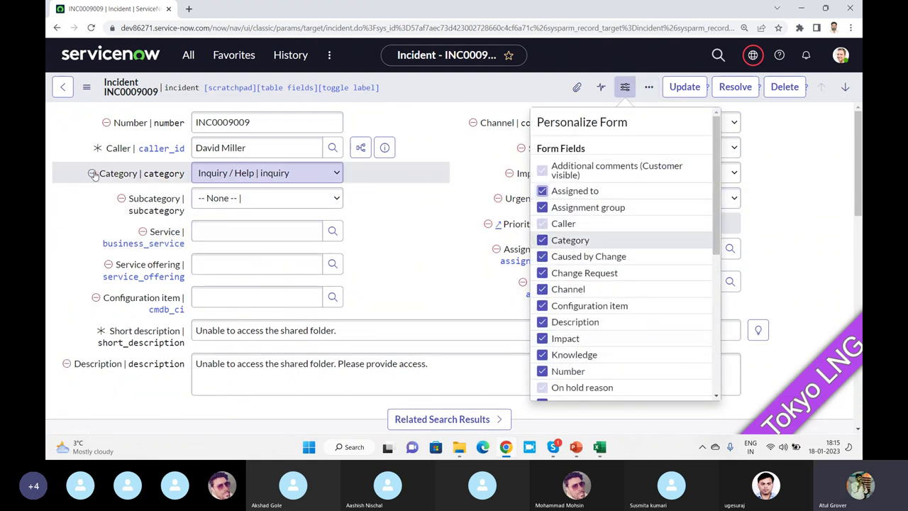
{"action": "left_click", "coordinate": [542, 289]}
{"action": "left_click", "coordinate": [542, 272]}
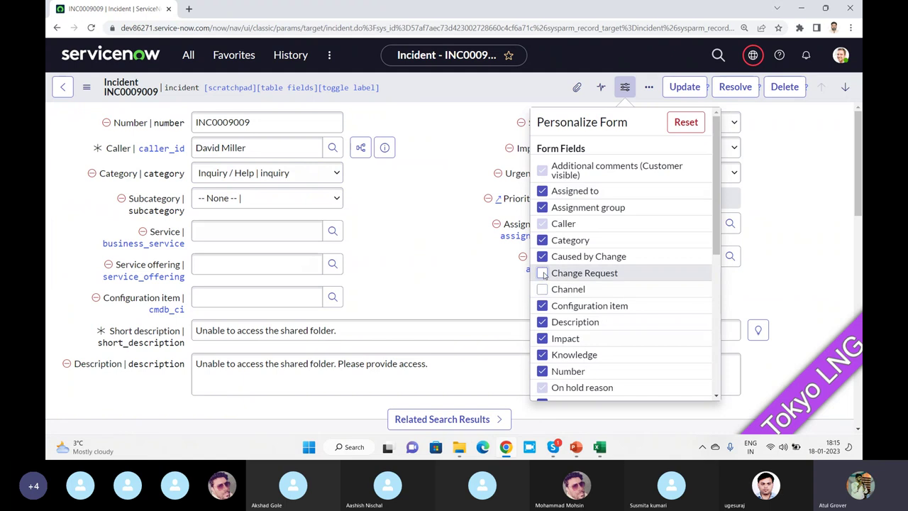
{"action": "left_click", "coordinate": [635, 162]}
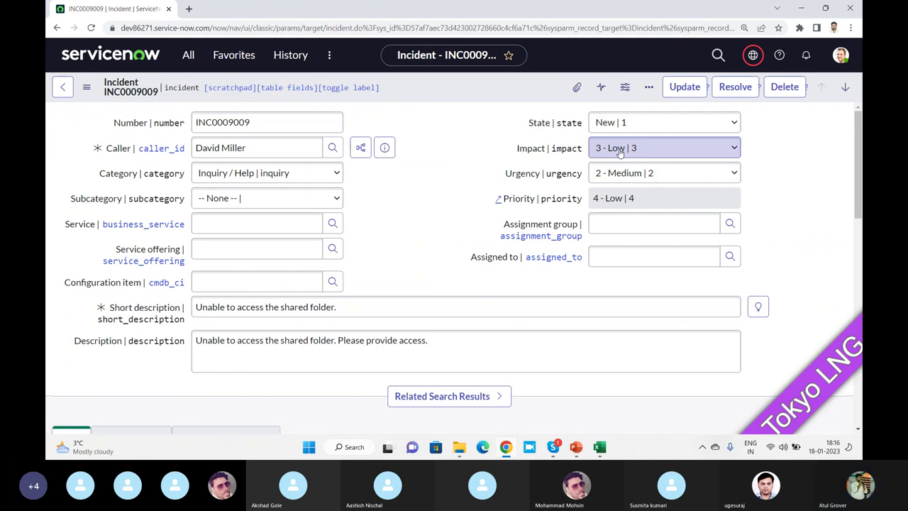
Step: Restore the Change Request and Channel fields in the incident form's personalization
{"action": "left_click", "coordinate": [625, 87]}
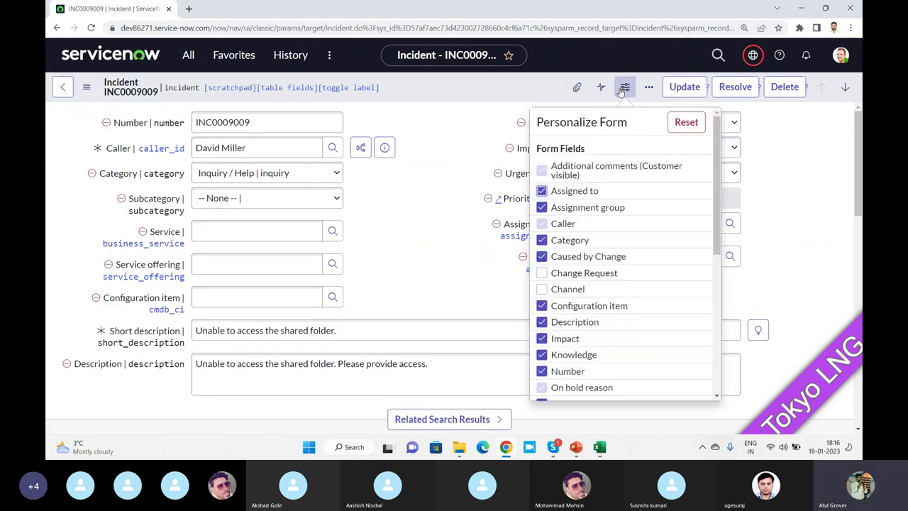
{"action": "left_click", "coordinate": [542, 273]}
{"action": "left_click", "coordinate": [542, 289]}
{"action": "scroll", "coordinate": [695, 230], "scroll_direction": "down", "scroll_amount": 5}
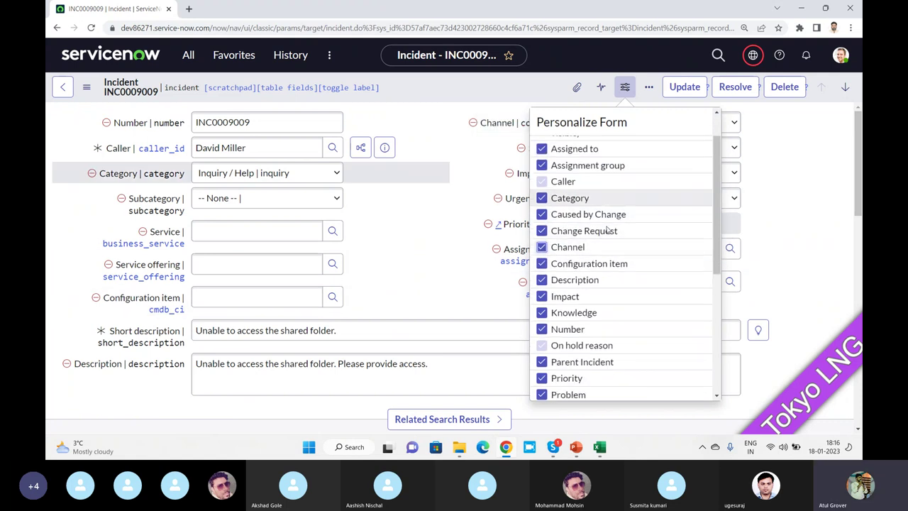
{"action": "left_click", "coordinate": [805, 204]}
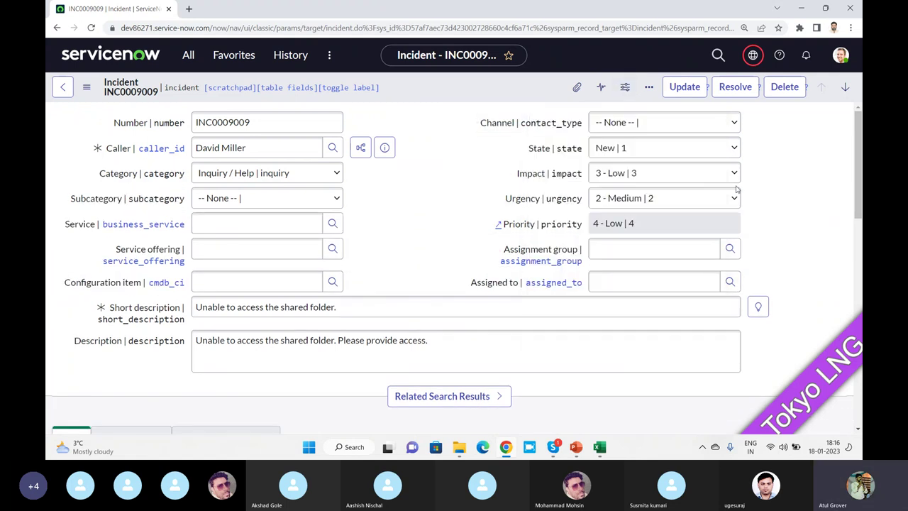
Step: Review the incident's activity stream, highlighting the logged Impact value in the field changes
{"action": "left_click", "coordinate": [598, 92]}
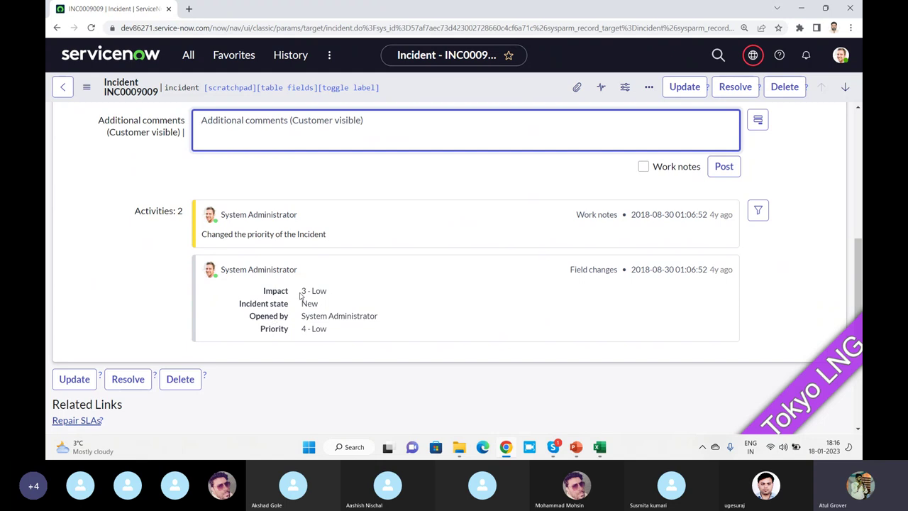
{"action": "left_click_drag", "start_coordinate": [299, 291], "coordinate": [336, 294]}
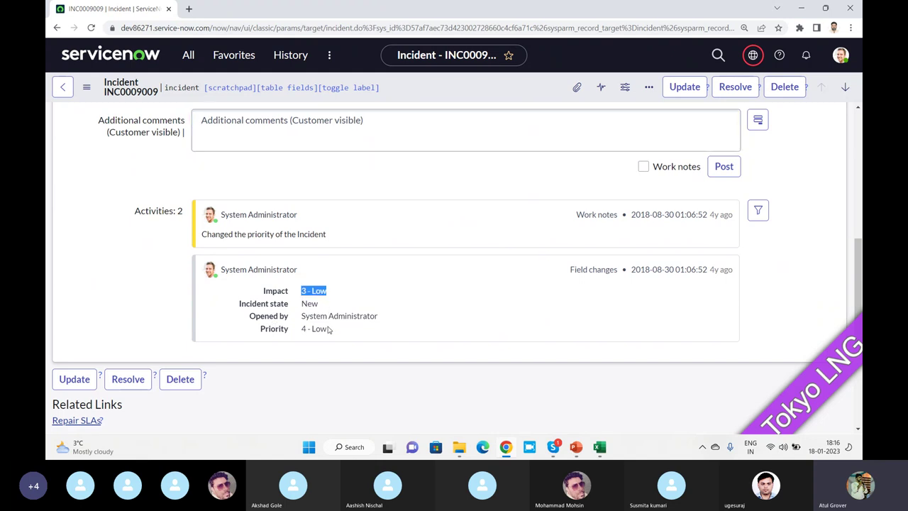
{"action": "scroll", "coordinate": [381, 320], "scroll_direction": "up", "scroll_amount": 10}
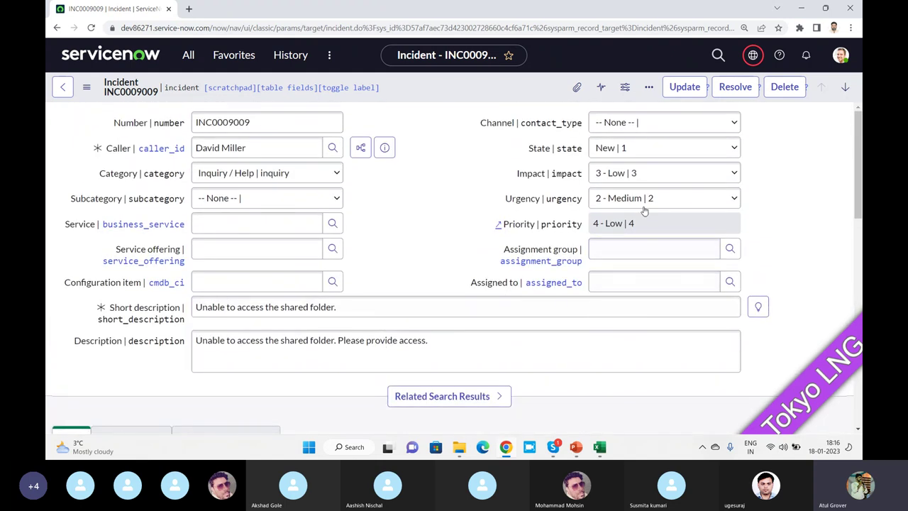
Step: Set the incident's Impact to 2 - Medium and its Urgency to 1 - High
{"action": "left_click", "coordinate": [656, 178]}
{"action": "left_click", "coordinate": [628, 203]}
{"action": "left_click", "coordinate": [628, 202]}
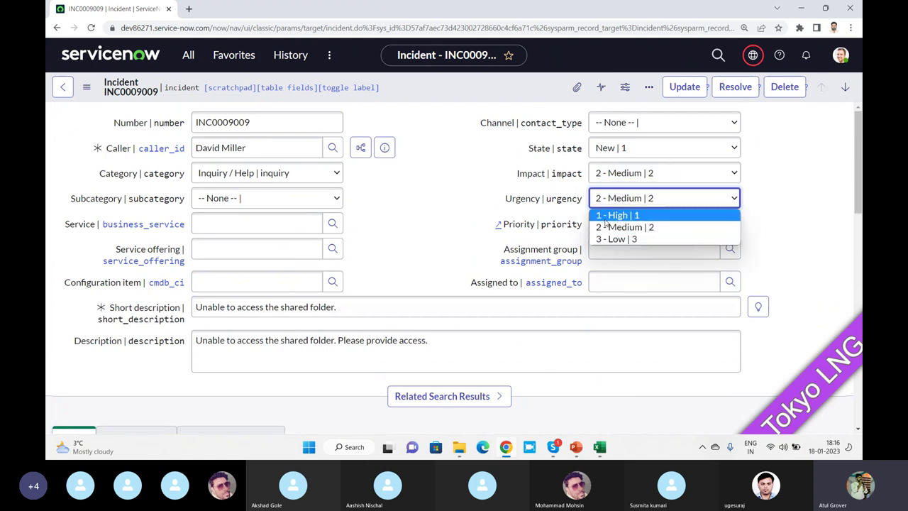
{"action": "left_click", "coordinate": [606, 211]}
Step: Enter "sdfsdf" in the mandatory Work notes field and save the incident
{"action": "right_click", "coordinate": [507, 93]}
{"action": "left_click", "coordinate": [507, 93]}
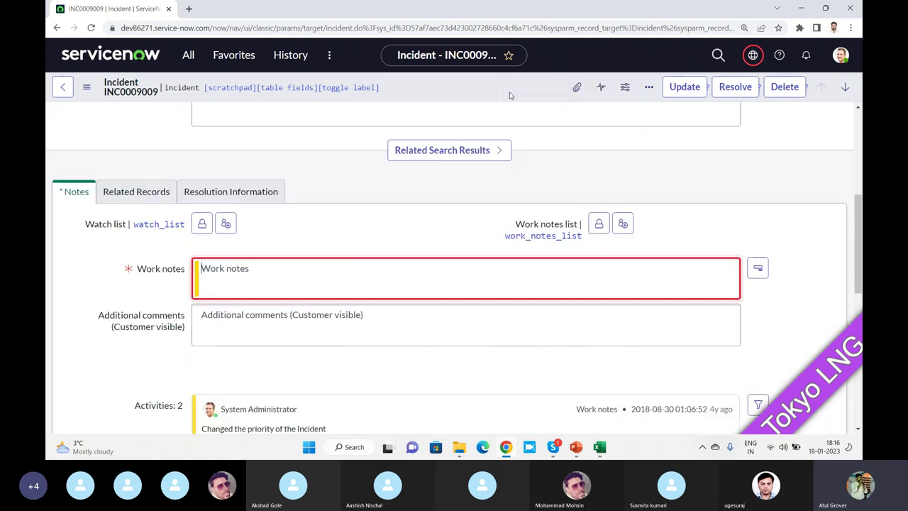
{"action": "left_click", "coordinate": [305, 273]}
{"action": "type", "text": "sdfsdf"}
{"action": "right_click", "coordinate": [490, 97]}
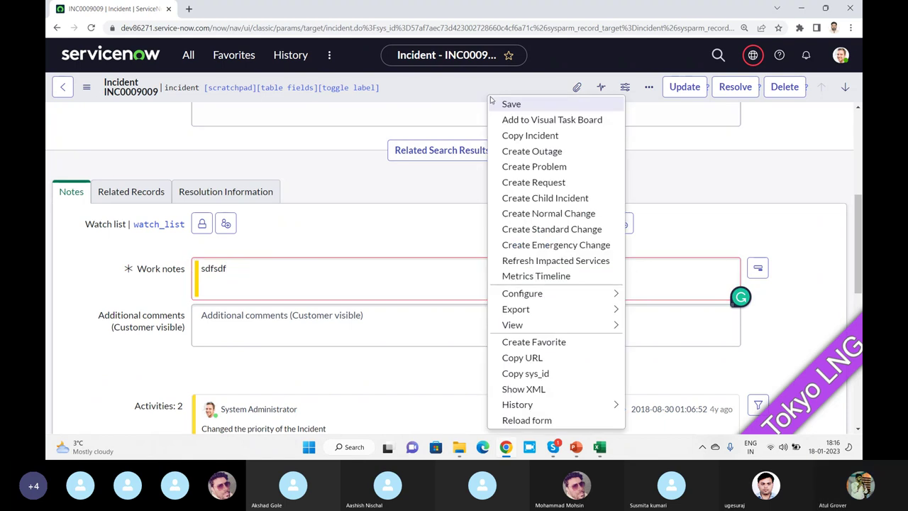
{"action": "left_click", "coordinate": [502, 103]}
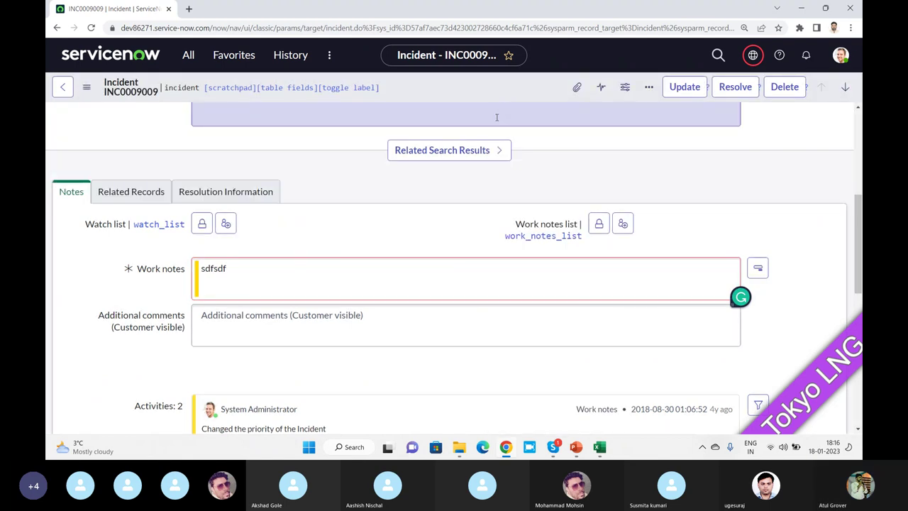
Step: Review the newly logged Impact and Priority changes in the activity stream and view the incident's attachments
{"action": "scroll", "coordinate": [355, 285], "scroll_direction": "down", "scroll_amount": 3}
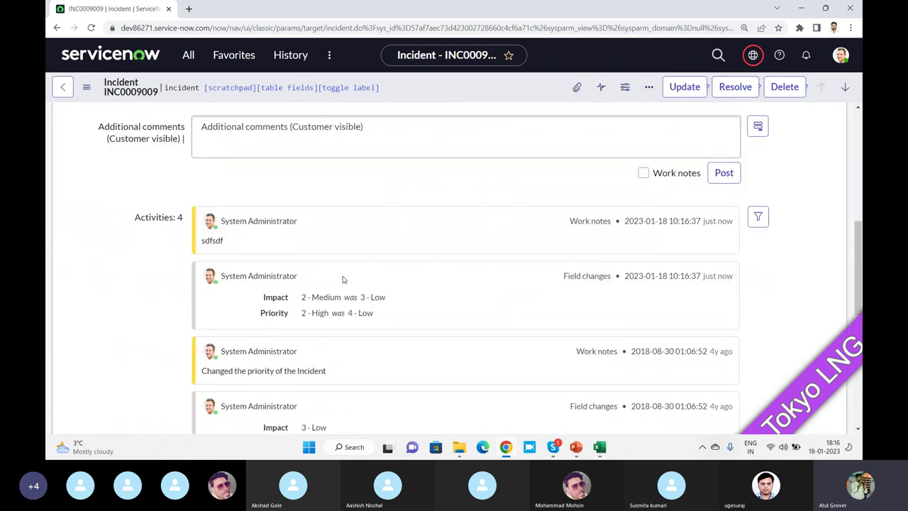
{"action": "left_click_drag", "start_coordinate": [388, 317], "coordinate": [271, 301]}
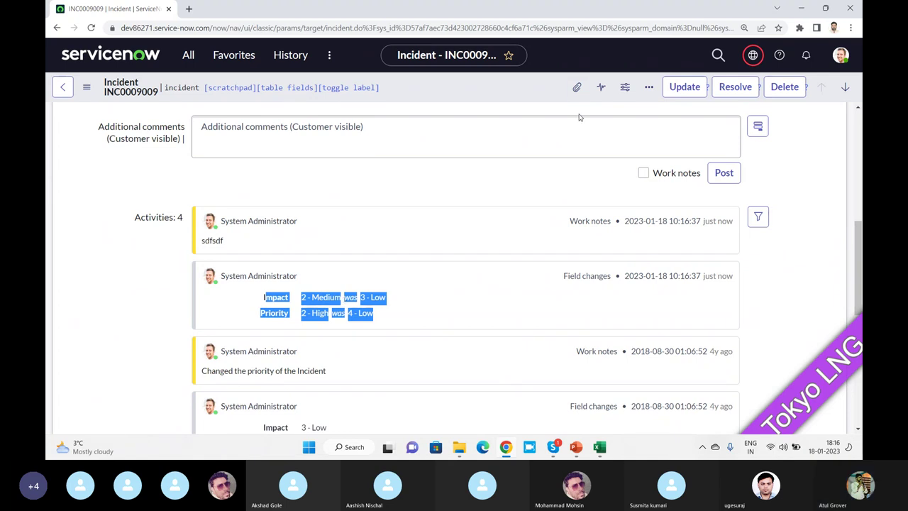
{"action": "left_click", "coordinate": [577, 89]}
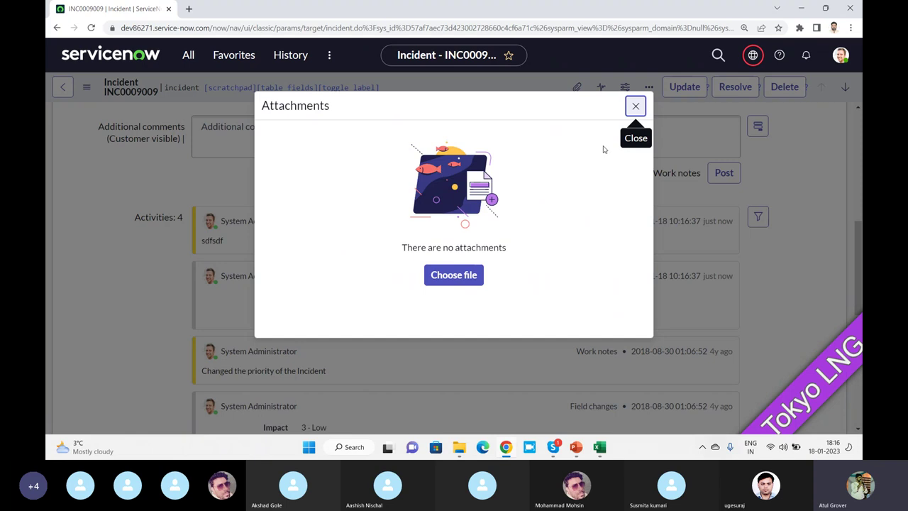
{"action": "left_click", "coordinate": [635, 107]}
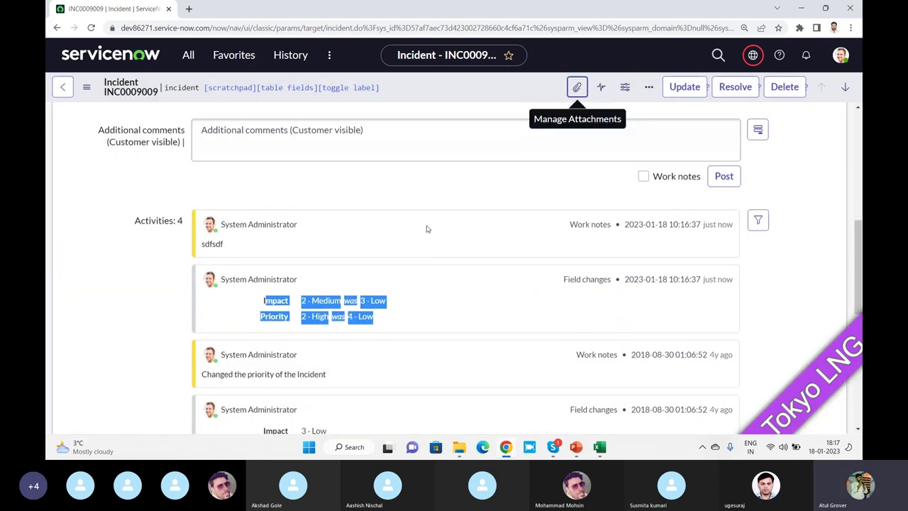
Step: Look over the incident form from its header fields down to the Notes section
{"action": "scroll", "coordinate": [424, 225], "scroll_direction": "up", "scroll_amount": 10}
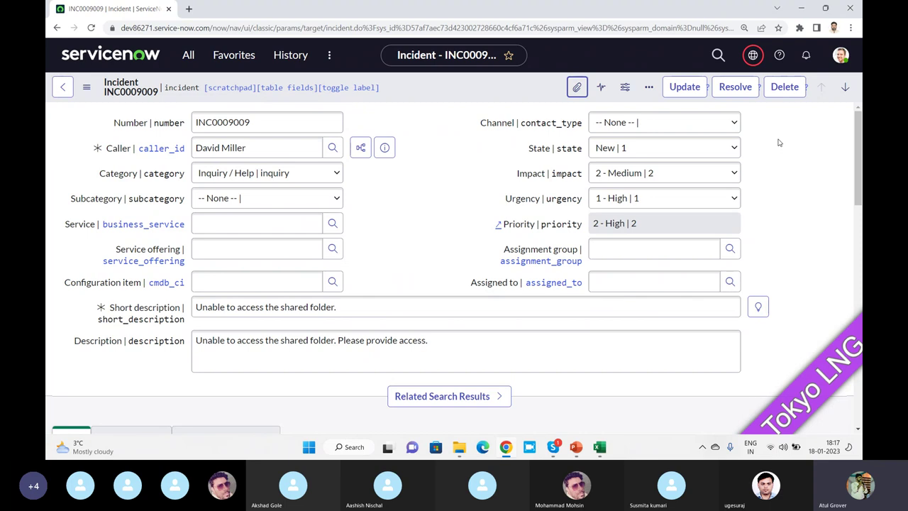
{"action": "scroll", "coordinate": [778, 143], "scroll_direction": "down", "scroll_amount": 3}
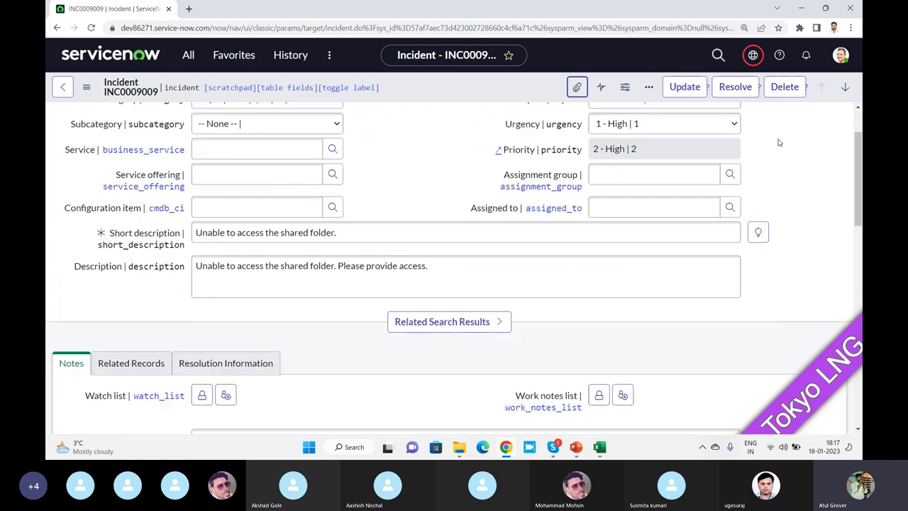
{"action": "scroll", "coordinate": [778, 143], "scroll_direction": "down", "scroll_amount": 2}
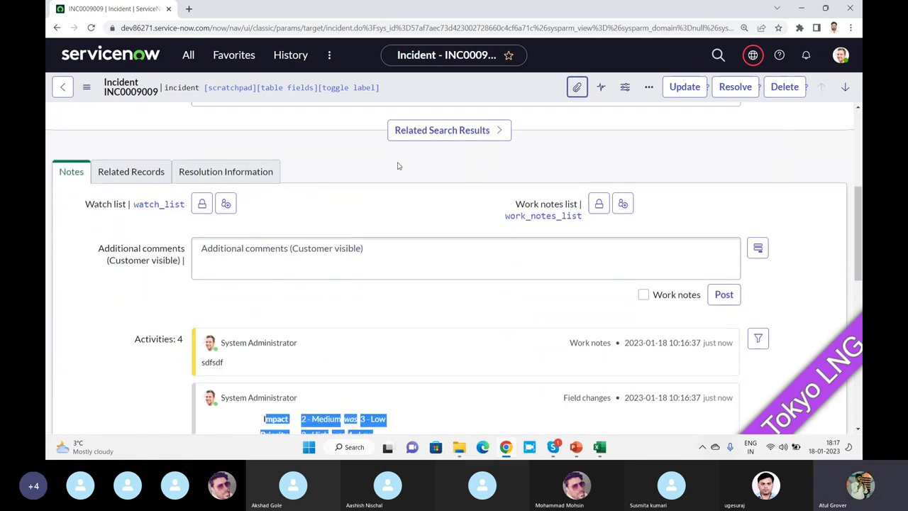
Step: Expand the related search results and change the short description to "Test" to refresh the suggested matches
{"action": "left_click", "coordinate": [439, 132]}
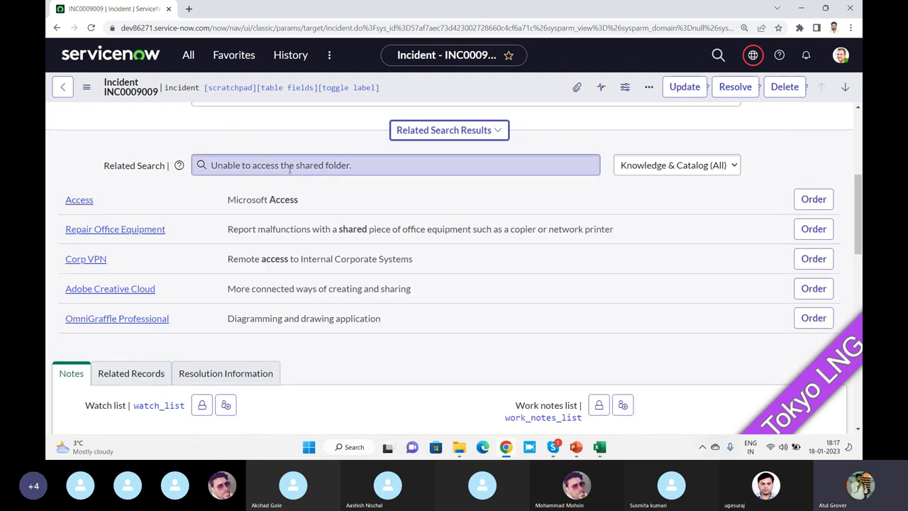
{"action": "scroll", "coordinate": [289, 168], "scroll_direction": "up", "scroll_amount": 2}
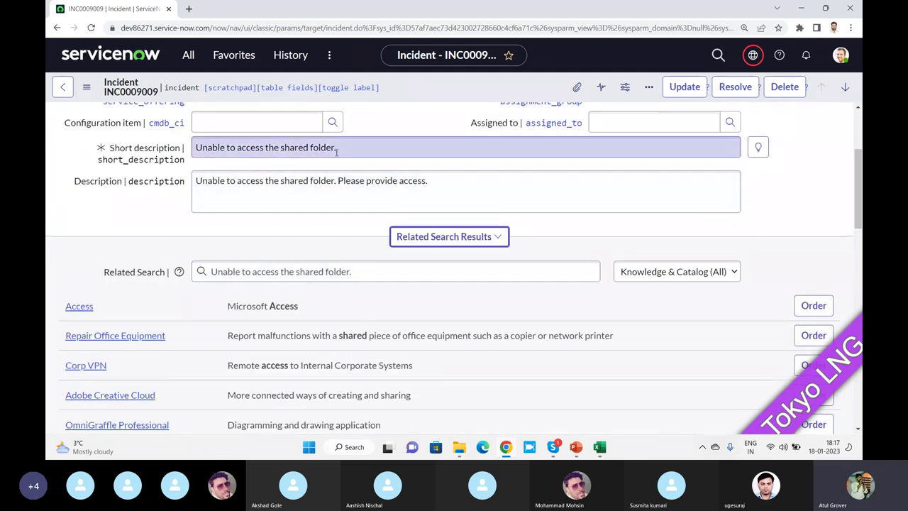
{"action": "left_click", "coordinate": [140, 153]}
{"action": "type", "text": "Test"}
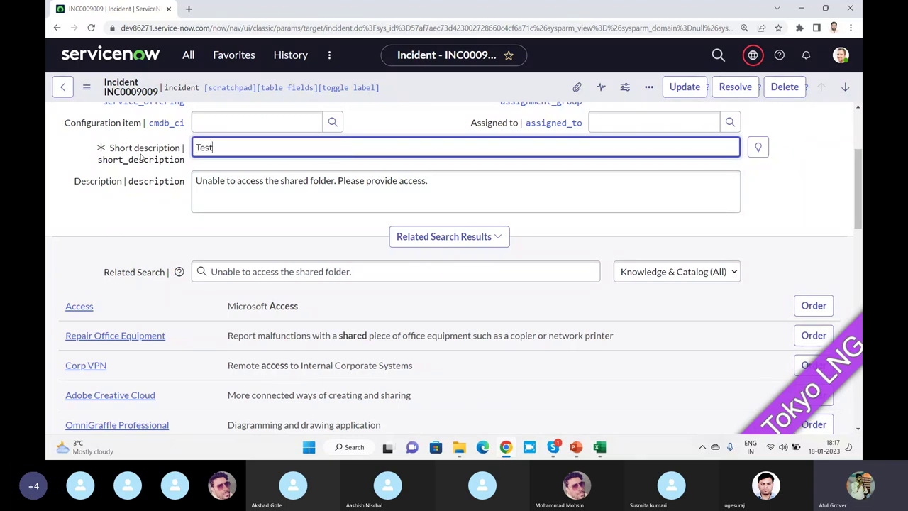
{"action": "key", "text": "Tab"}
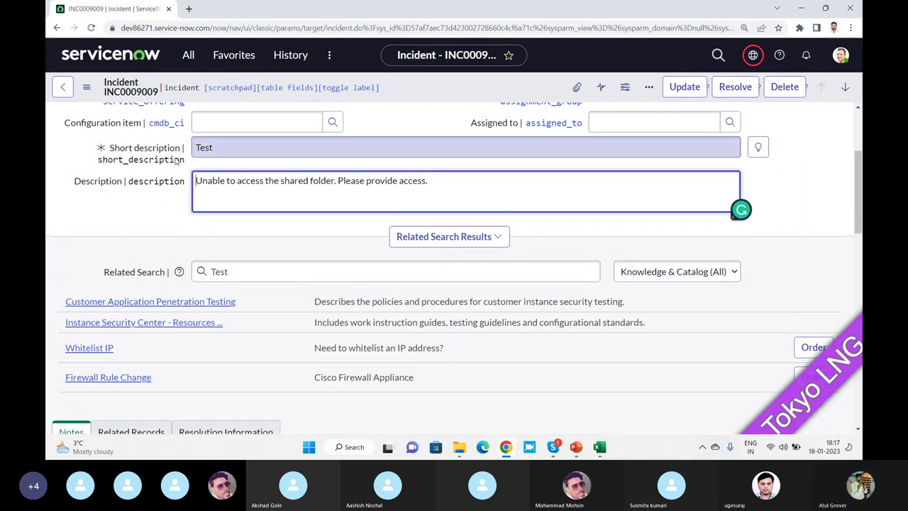
{"action": "double_click", "coordinate": [219, 145]}
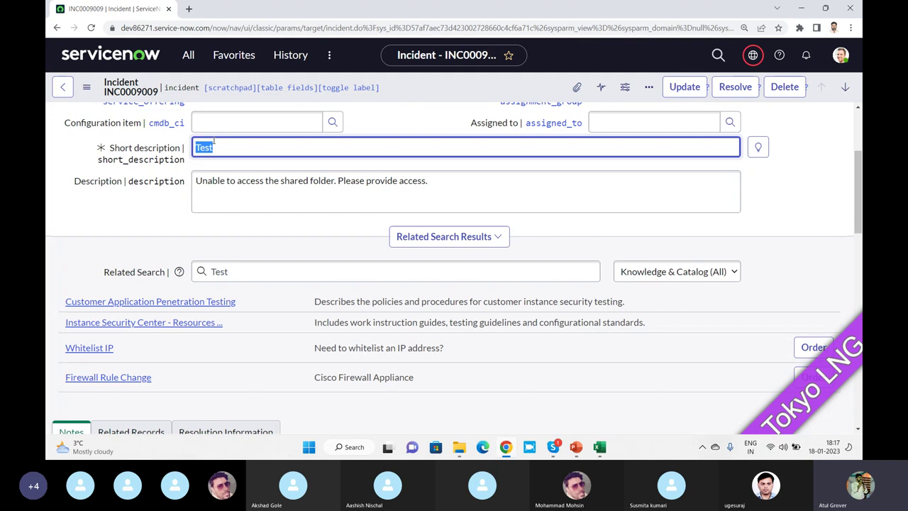
Step: Open Form Design for the incident form and locate the Contextual Search Results formatter below the Description field
{"action": "right_click", "coordinate": [441, 85]}
{"action": "mouse_move", "coordinate": [541, 282]}
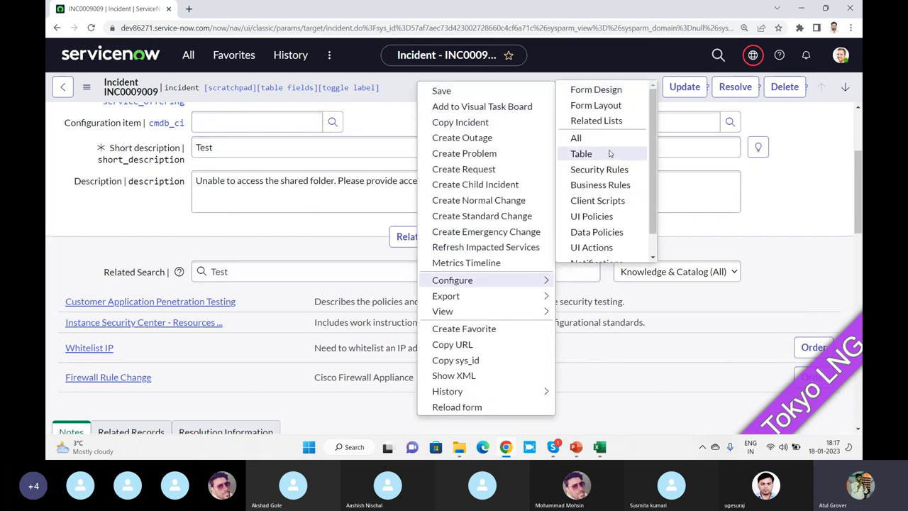
{"action": "left_click", "coordinate": [607, 90]}
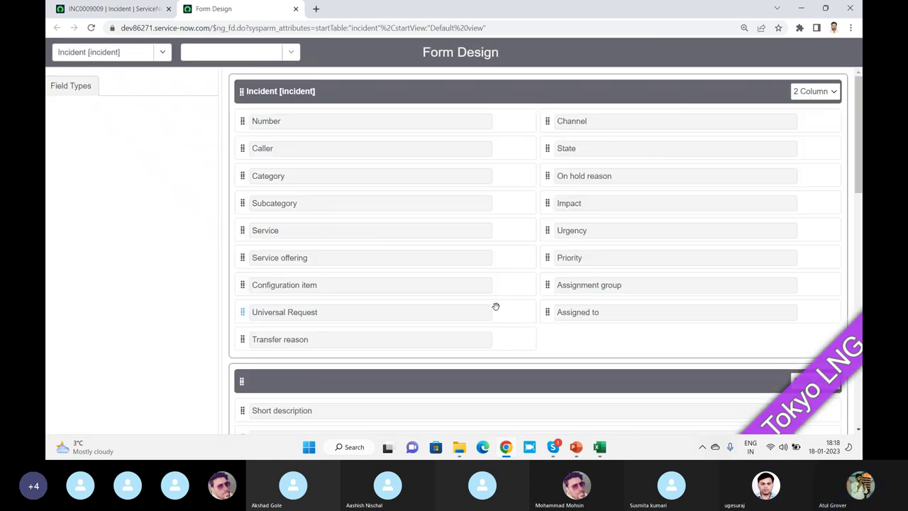
{"action": "scroll", "coordinate": [494, 305], "scroll_direction": "down", "scroll_amount": 3}
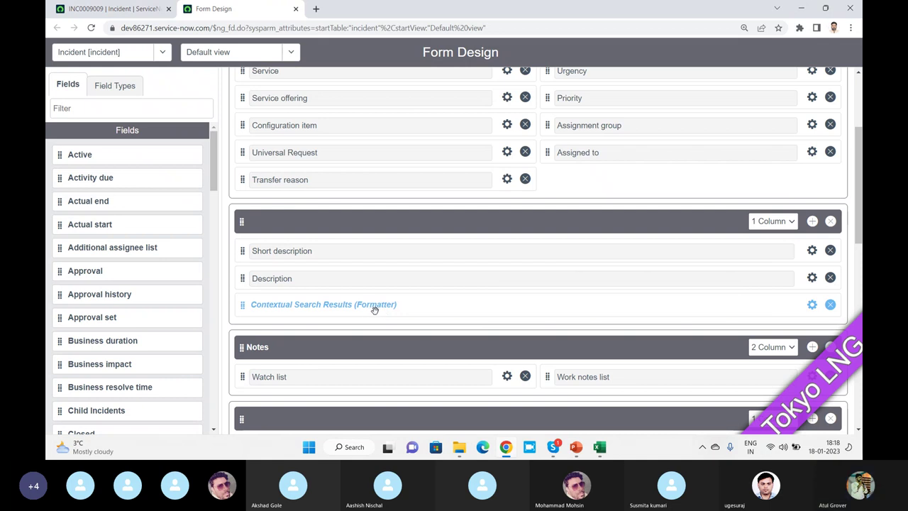
Step: Return to the incident record and view its Notes, Related Records and Resolution Information sections in turn
{"action": "left_click", "coordinate": [117, 9]}
{"action": "scroll", "coordinate": [357, 180], "scroll_direction": "down", "scroll_amount": 3}
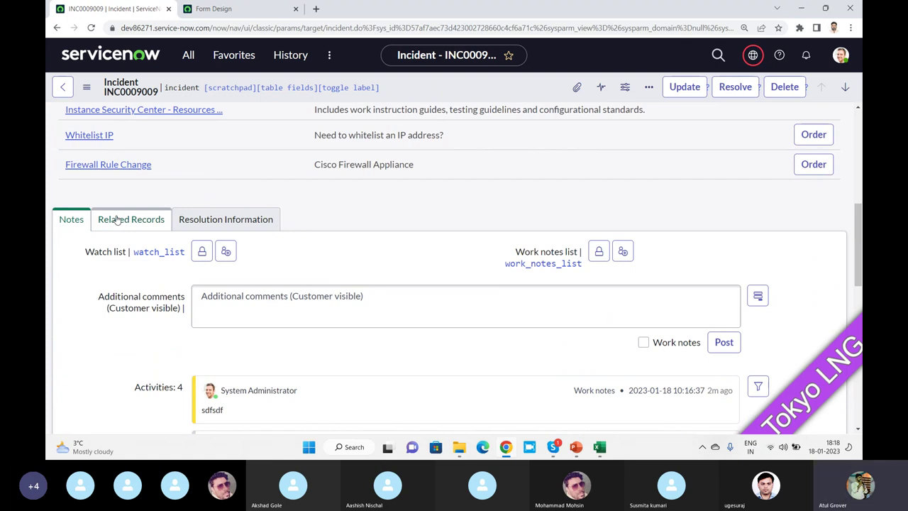
{"action": "scroll", "coordinate": [339, 215], "scroll_direction": "down", "scroll_amount": 1}
{"action": "left_click", "coordinate": [71, 167]}
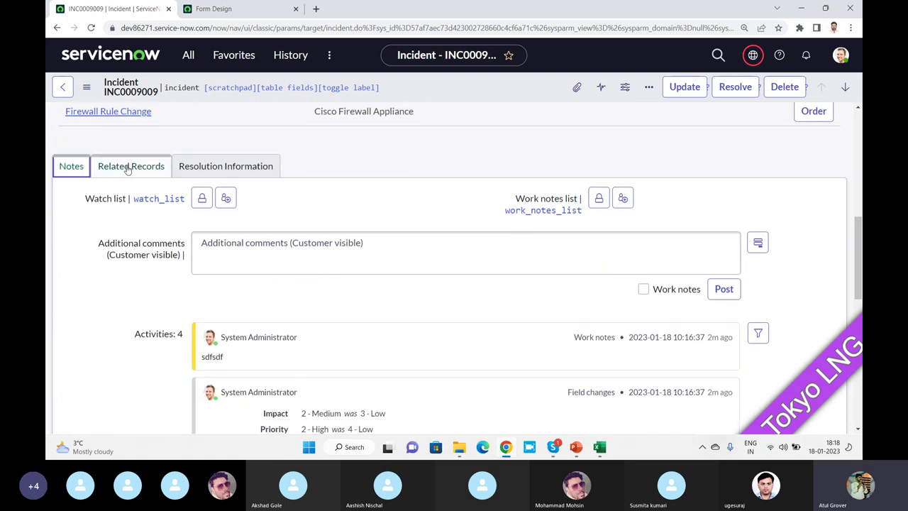
{"action": "left_click", "coordinate": [127, 167]}
{"action": "left_click", "coordinate": [213, 169]}
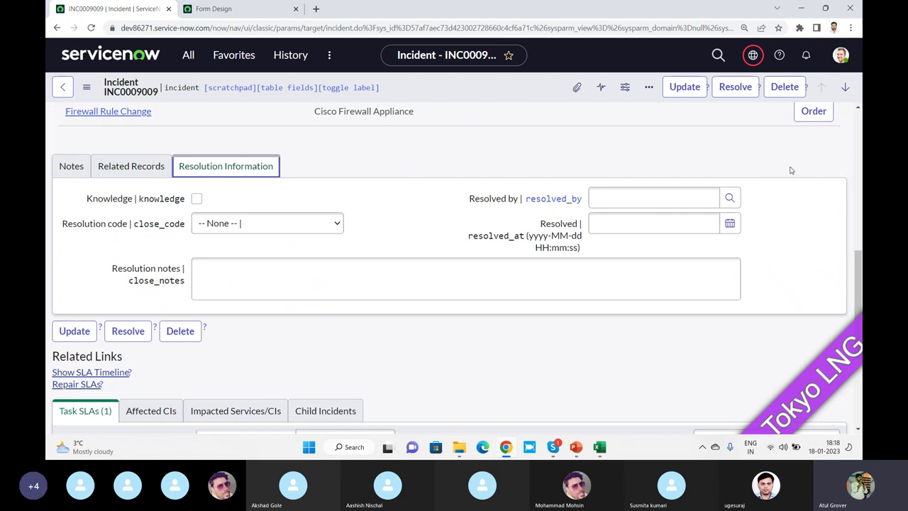
{"action": "key", "text": "alt+Tab"}
{"action": "key", "text": "alt+Tab"}
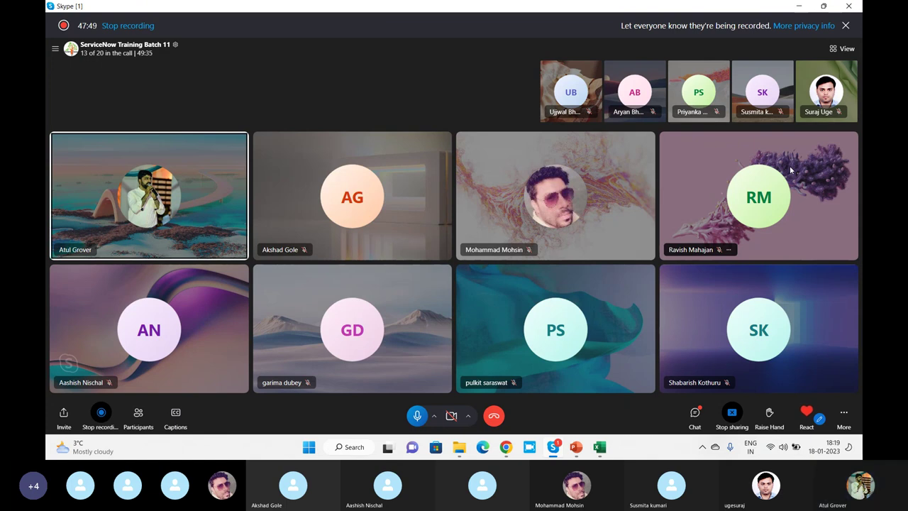
{"action": "key", "text": "alt+Tab"}
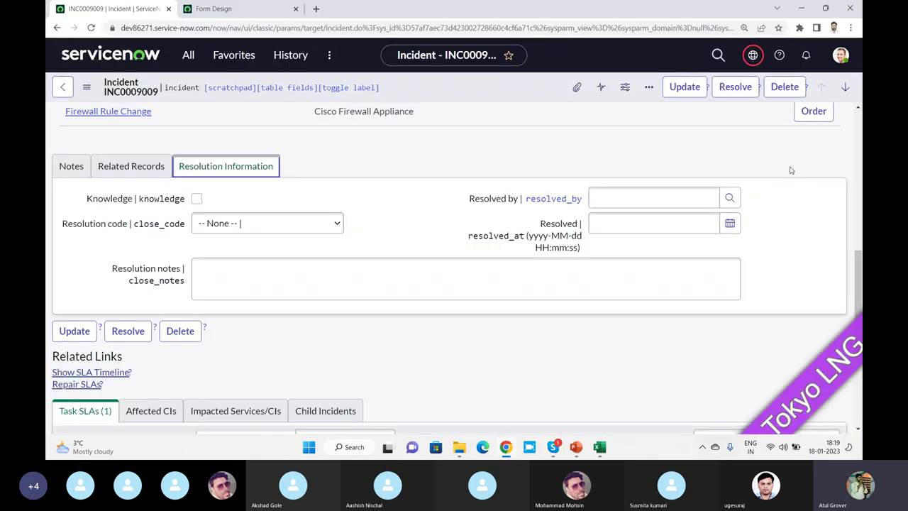
{"action": "scroll", "coordinate": [343, 183], "scroll_direction": "up", "scroll_amount": 10}
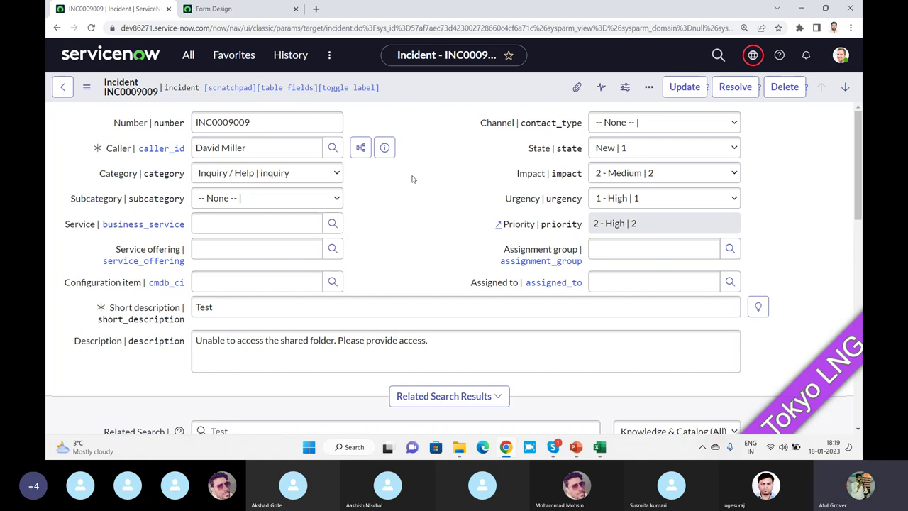
{"action": "key", "text": "alt+Tab"}
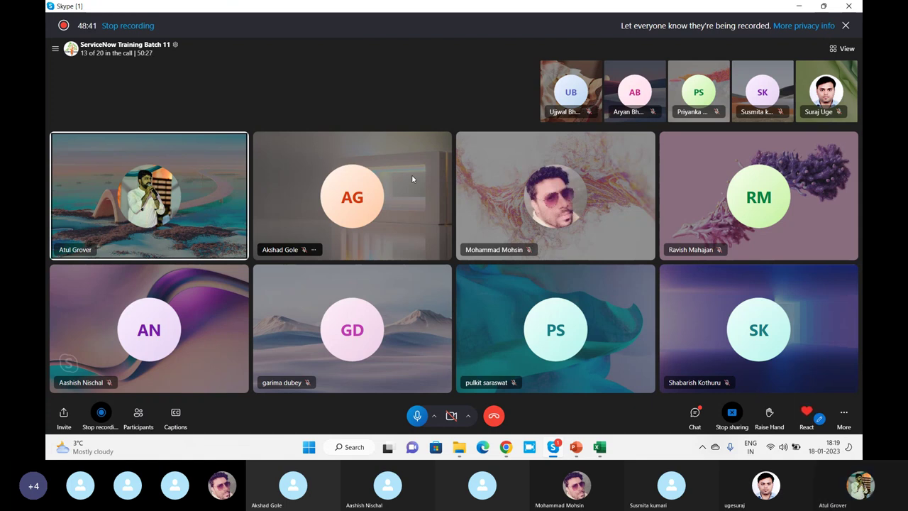
{"action": "key", "text": "alt+Tab"}
Step: Examine the Related Links at the end of the incident form and the Task SLAs and Affected CIs related lists
{"action": "scroll", "coordinate": [426, 189], "scroll_direction": "down", "scroll_amount": 3}
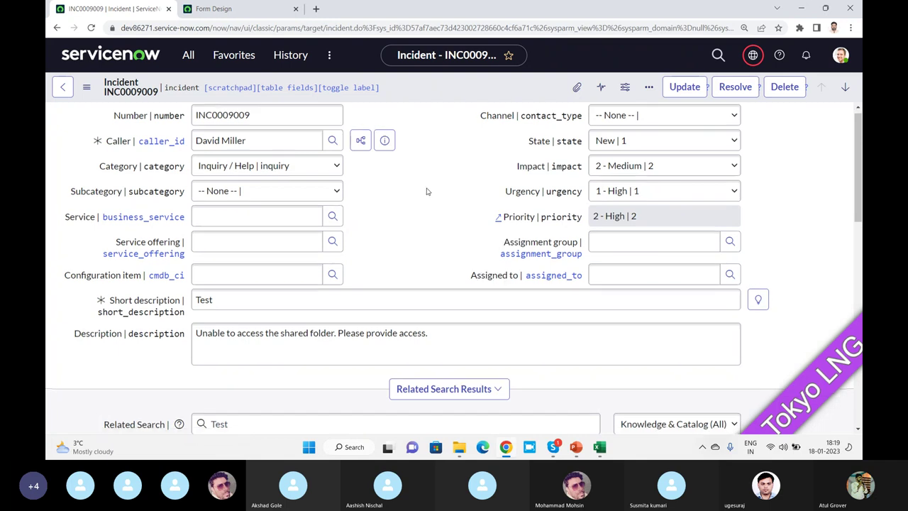
{"action": "scroll", "coordinate": [428, 190], "scroll_direction": "down", "scroll_amount": 5}
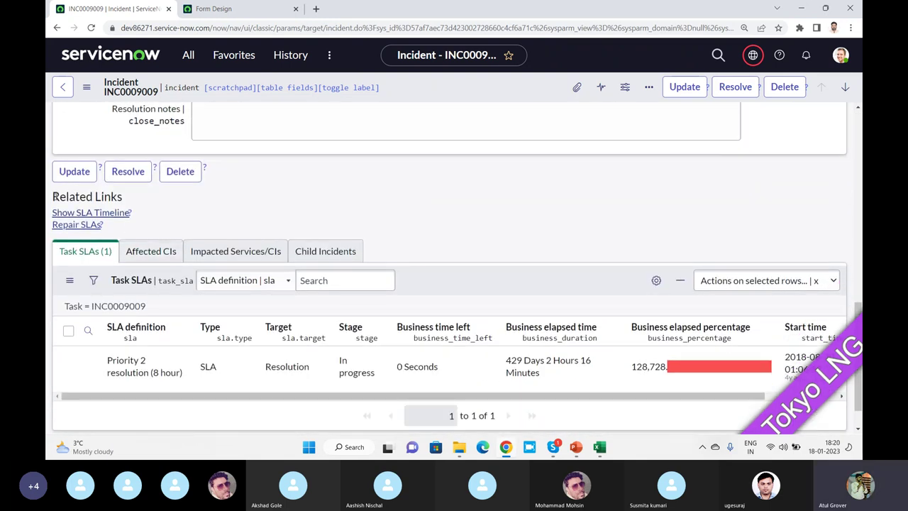
{"action": "left_click_drag", "start_coordinate": [54, 197], "coordinate": [130, 206]}
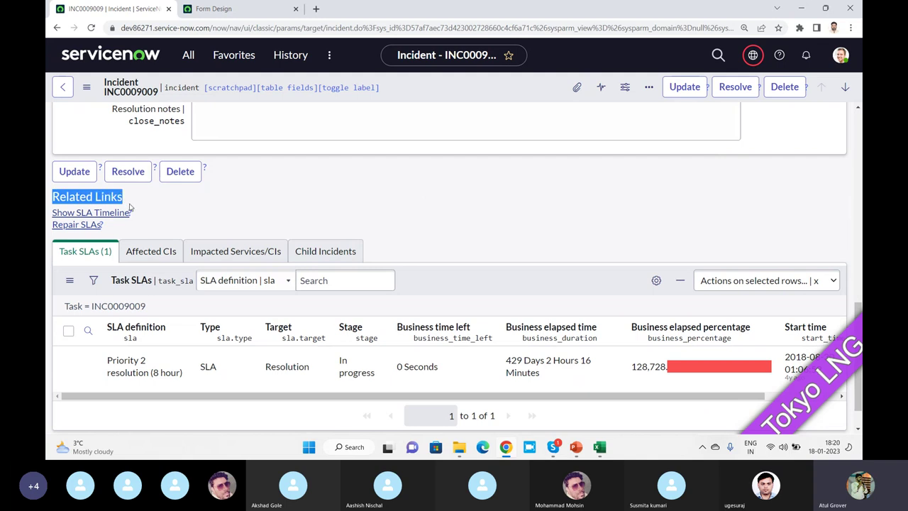
{"action": "scroll", "coordinate": [131, 207], "scroll_direction": "down", "scroll_amount": 1}
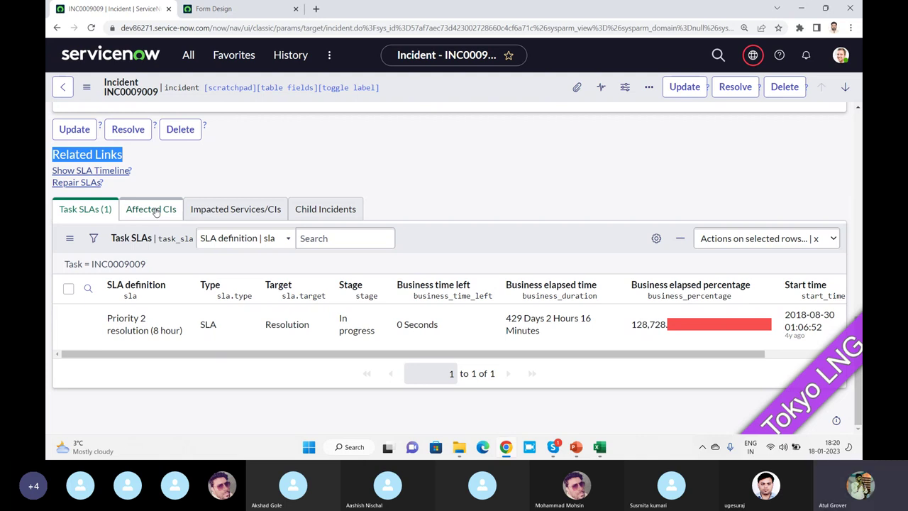
{"action": "key", "text": "alt+Tab"}
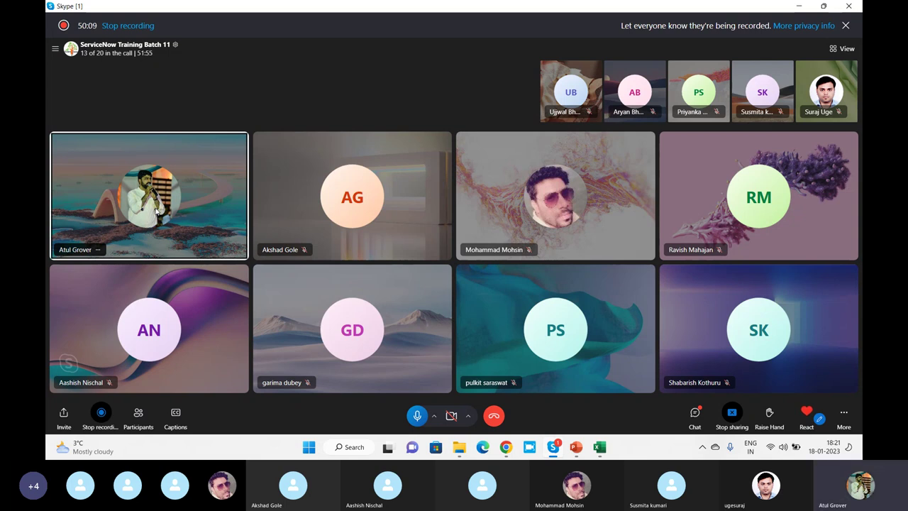
{"action": "key", "text": "alt+Tab"}
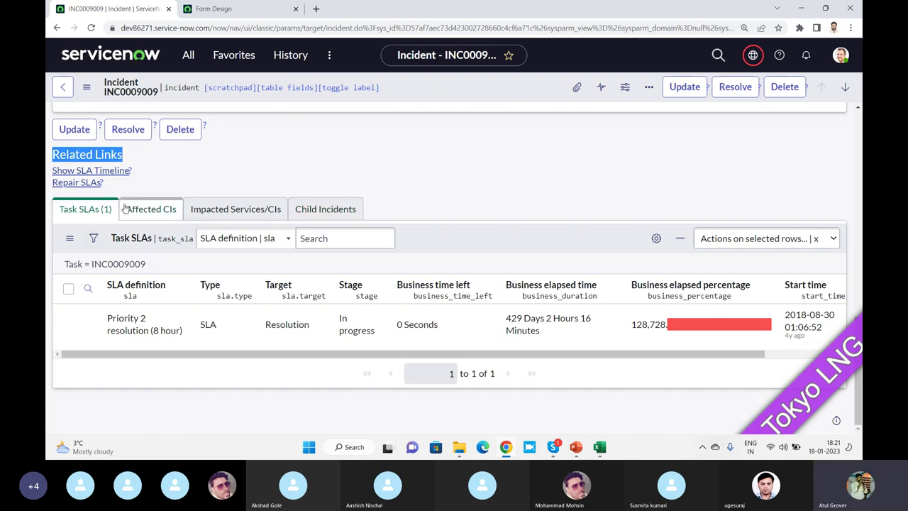
{"action": "left_click", "coordinate": [128, 91]}
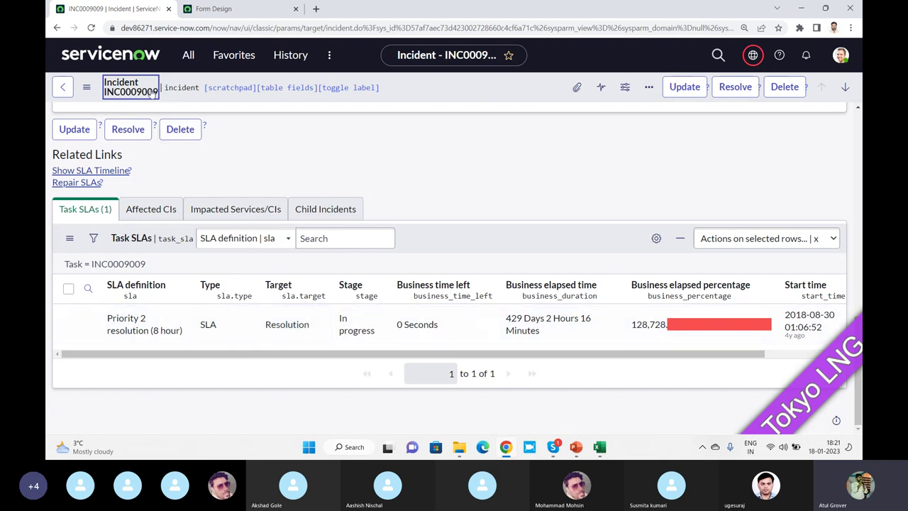
{"action": "left_click", "coordinate": [151, 210]}
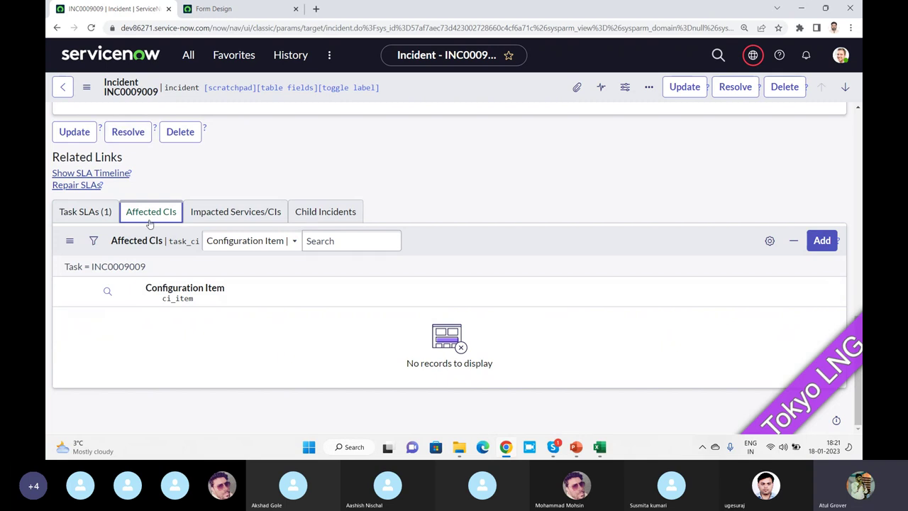
{"action": "key", "text": "alt+Tab"}
{"action": "key", "text": "alt+Tab"}
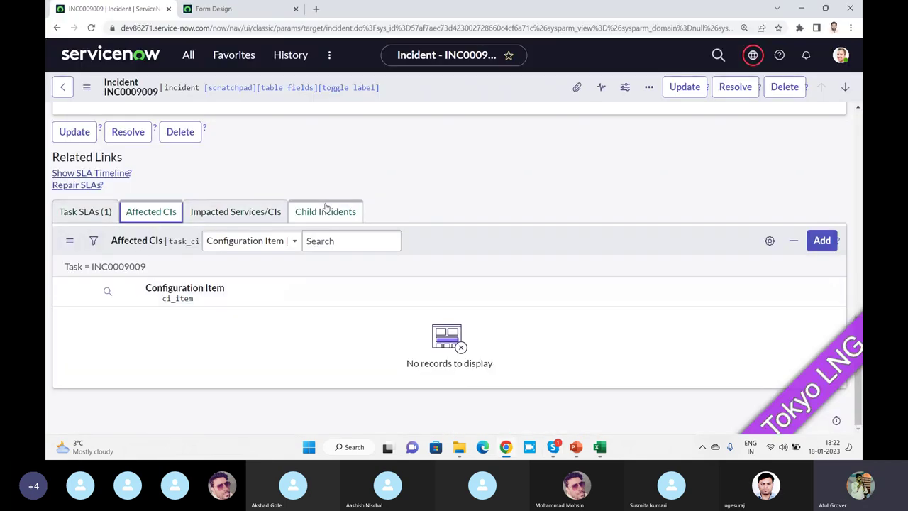
Step: Open the related lists configuration for the Incident form and browse the available and selected lists
{"action": "right_click", "coordinate": [442, 89]}
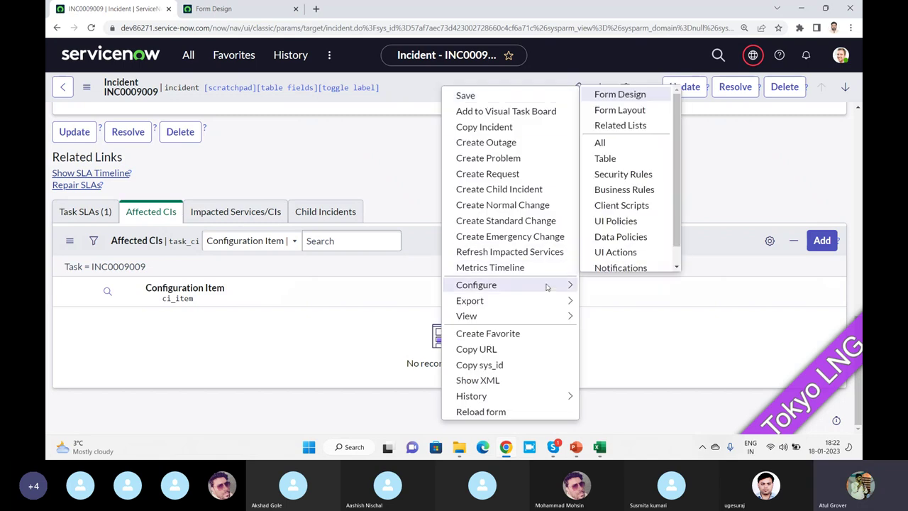
{"action": "mouse_move", "coordinate": [577, 286]}
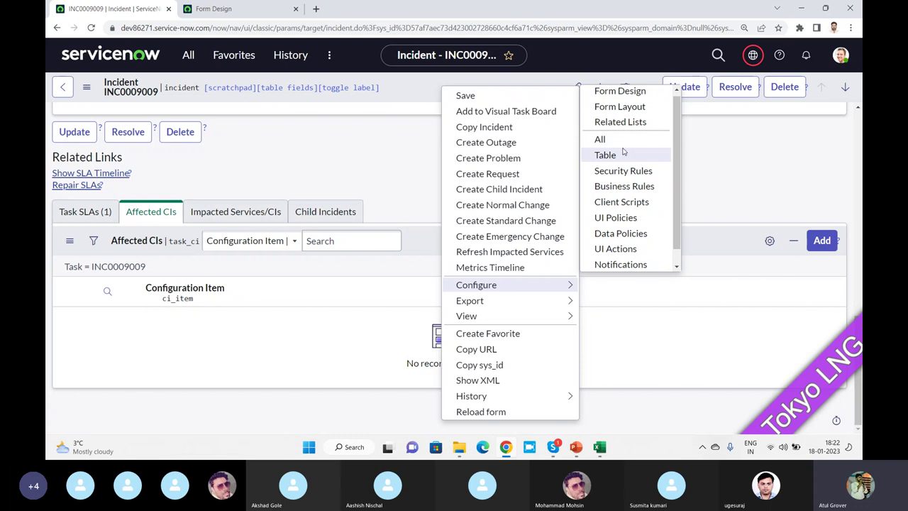
{"action": "scroll", "coordinate": [624, 151], "scroll_direction": "down", "scroll_amount": 1}
{"action": "scroll", "coordinate": [625, 151], "scroll_direction": "up", "scroll_amount": 2}
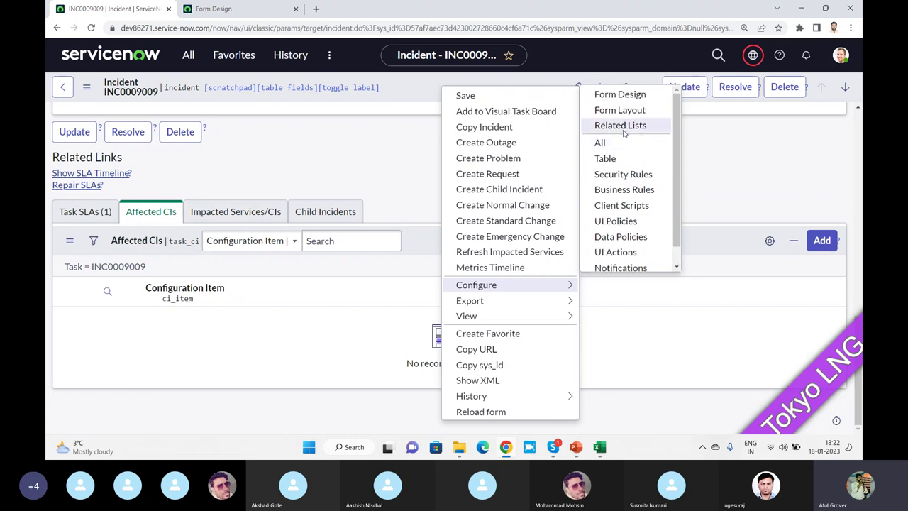
{"action": "left_click", "coordinate": [623, 134]}
{"action": "left_click", "coordinate": [508, 91]}
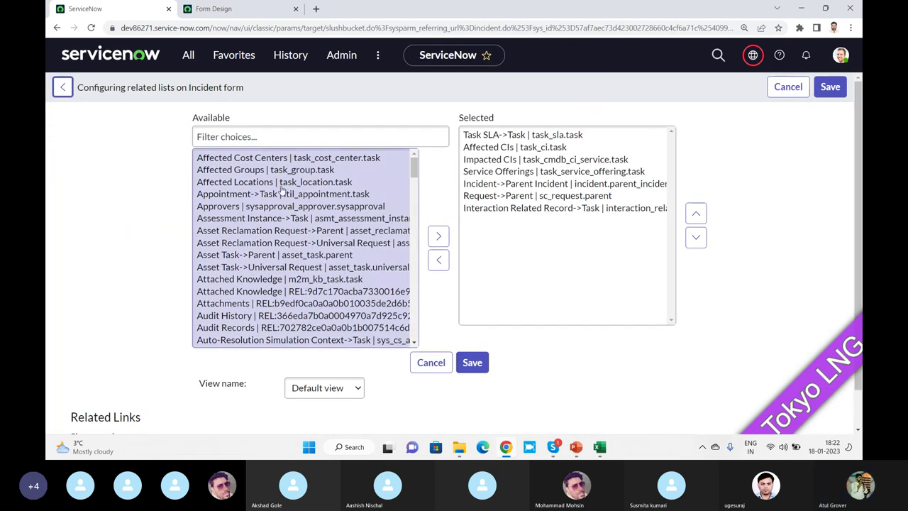
{"action": "left_click", "coordinate": [280, 184]}
{"action": "scroll", "coordinate": [261, 193], "scroll_direction": "down", "scroll_amount": 3}
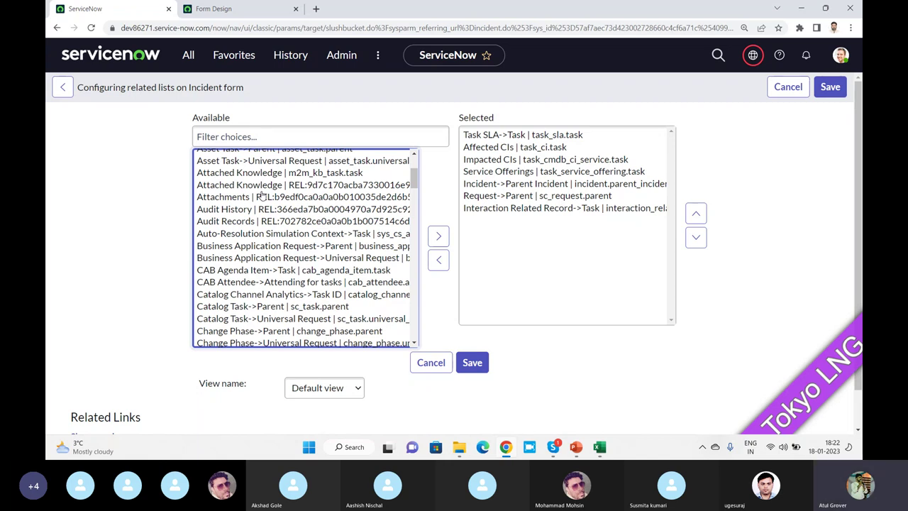
{"action": "key", "text": "alt+Tab"}
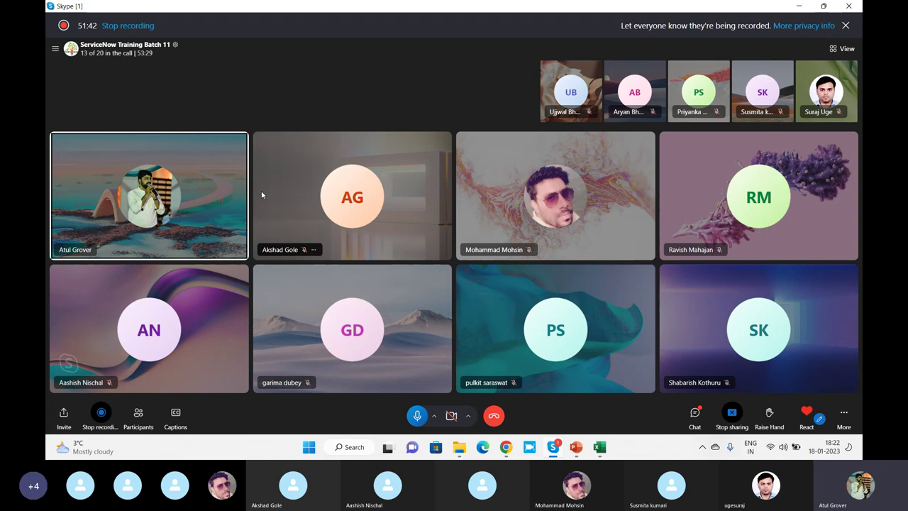
{"action": "key", "text": "alt+Tab"}
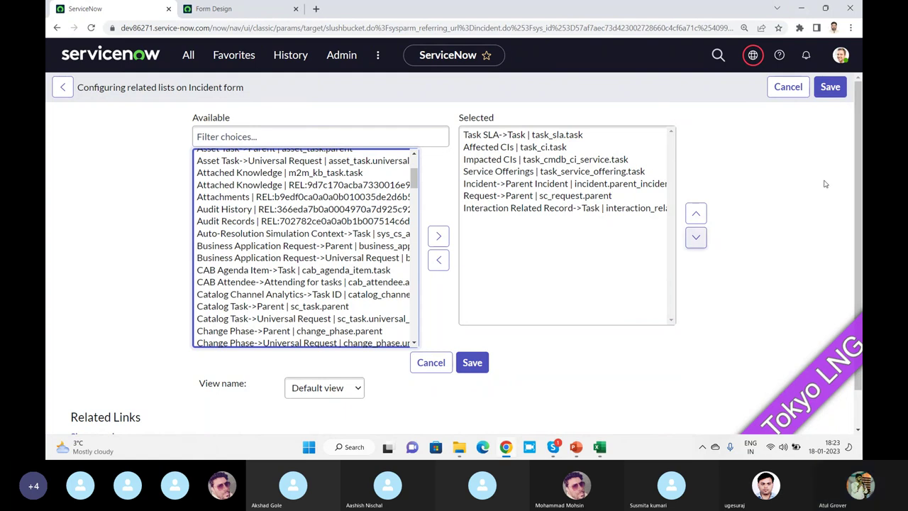
Step: Cancel the related lists configuration and look over the incident form's fields and sections
{"action": "left_click", "coordinate": [783, 90]}
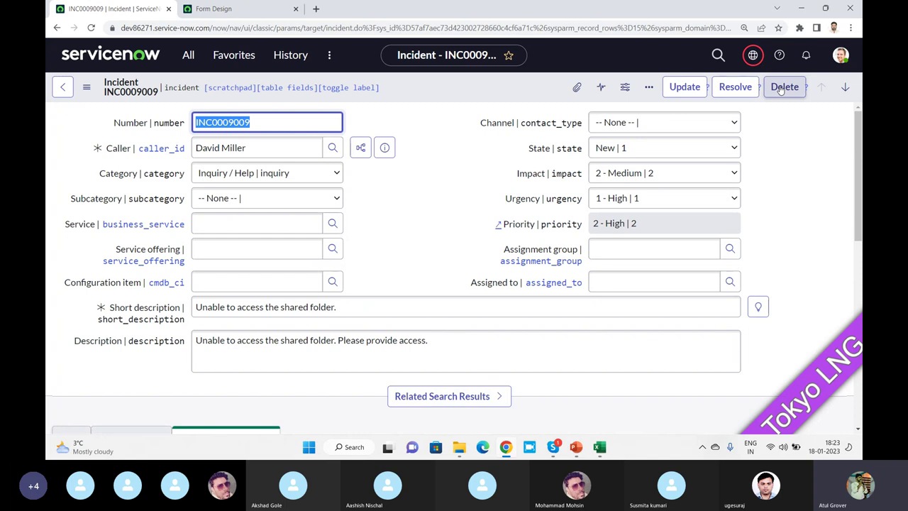
{"action": "scroll", "coordinate": [420, 159], "scroll_direction": "down", "scroll_amount": 1}
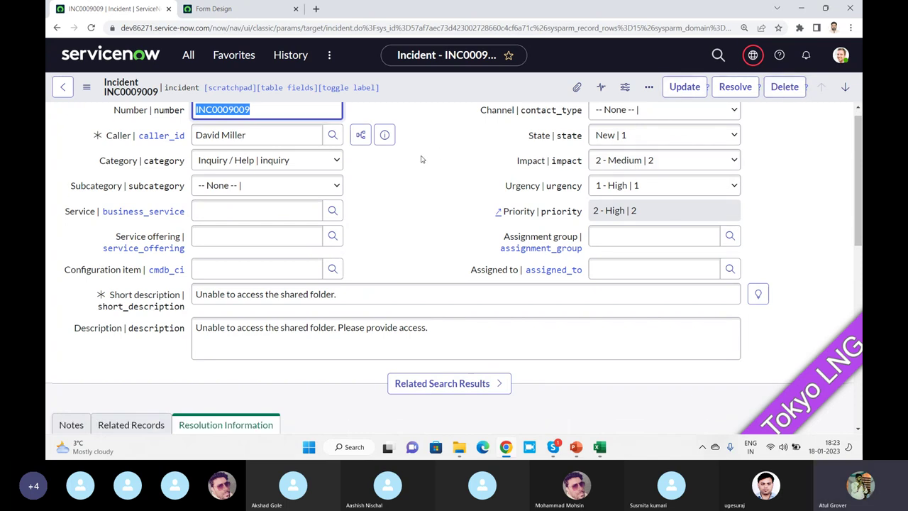
{"action": "scroll", "coordinate": [420, 159], "scroll_direction": "down", "scroll_amount": 2}
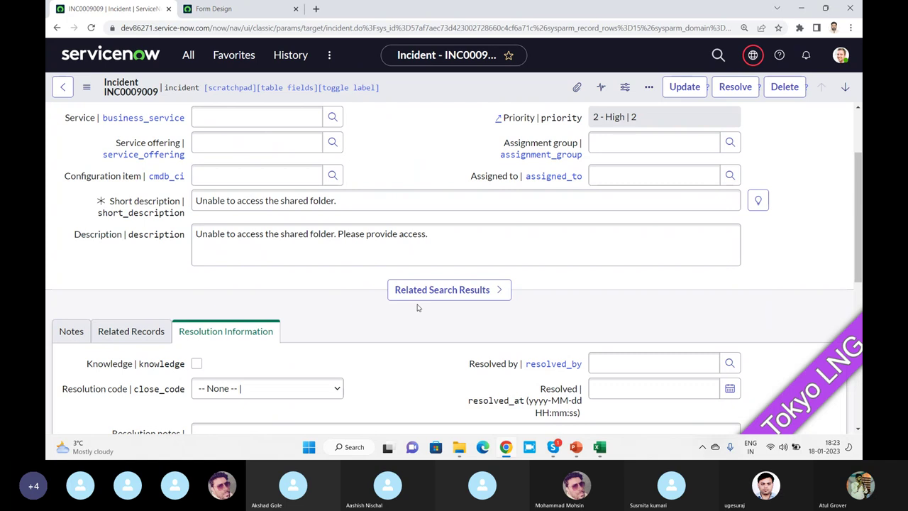
{"action": "scroll", "coordinate": [418, 308], "scroll_direction": "up", "scroll_amount": 3}
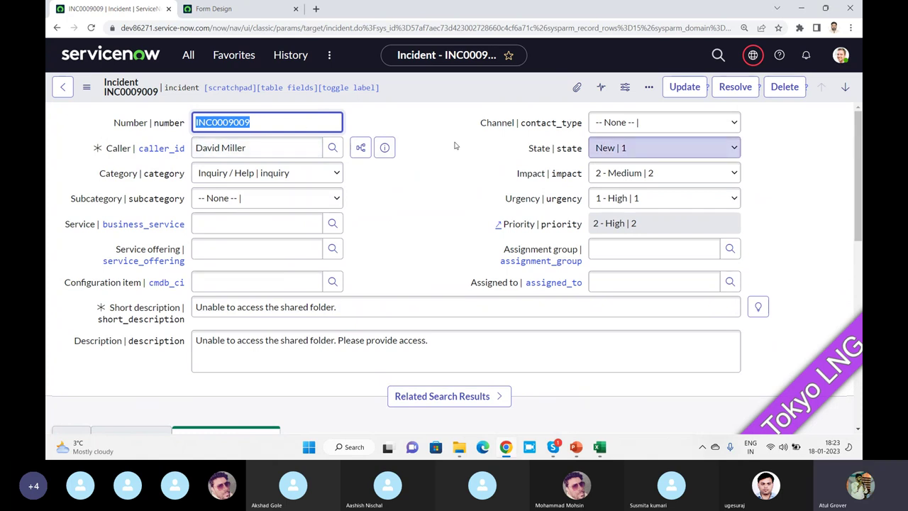
Step: View the incident's Notes section with its activity stream, and the related links and related lists below it
{"action": "scroll", "coordinate": [457, 178], "scroll_direction": "down", "scroll_amount": 1}
{"action": "scroll", "coordinate": [457, 178], "scroll_direction": "down", "scroll_amount": 2}
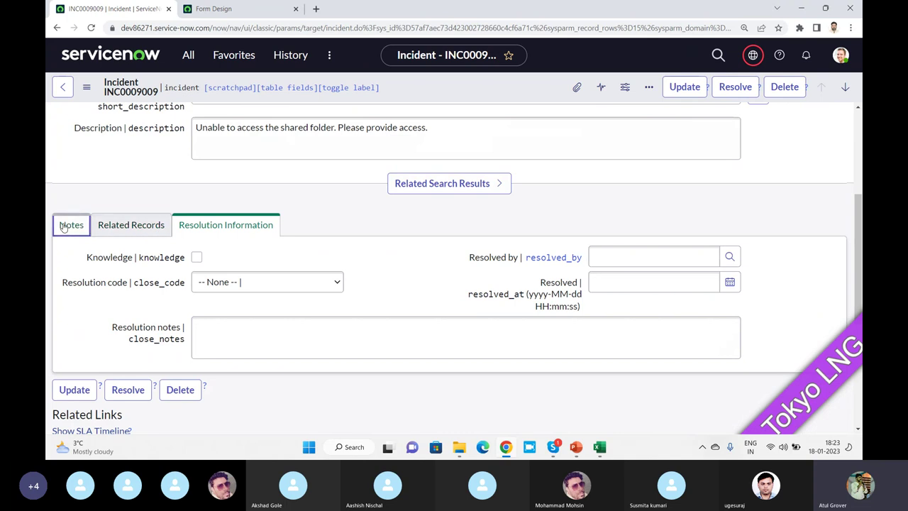
{"action": "left_click", "coordinate": [69, 225]}
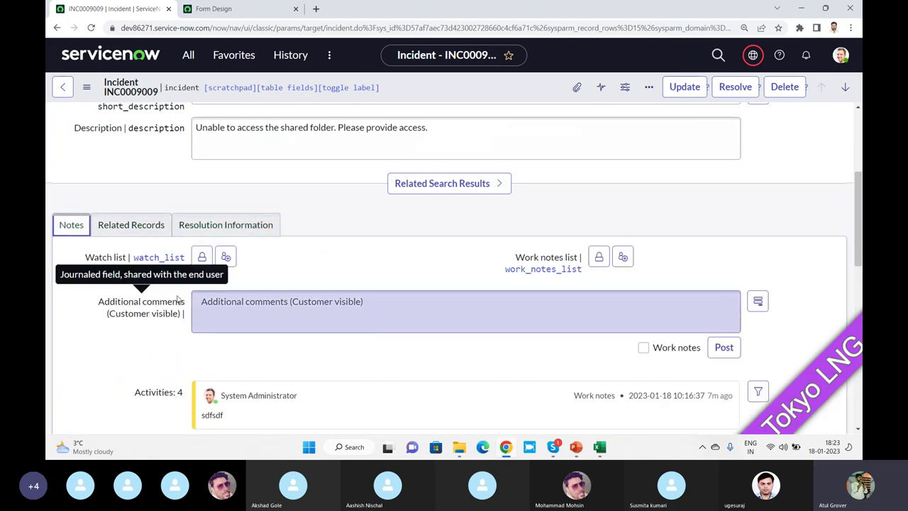
{"action": "scroll", "coordinate": [179, 299], "scroll_direction": "down", "scroll_amount": 6}
{"action": "scroll", "coordinate": [180, 299], "scroll_direction": "down", "scroll_amount": 3}
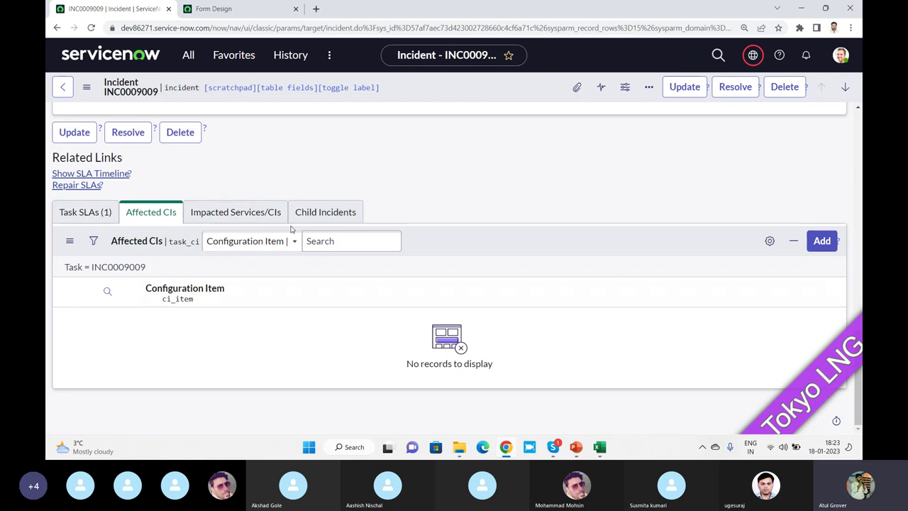
{"action": "key", "text": "alt+Tab"}
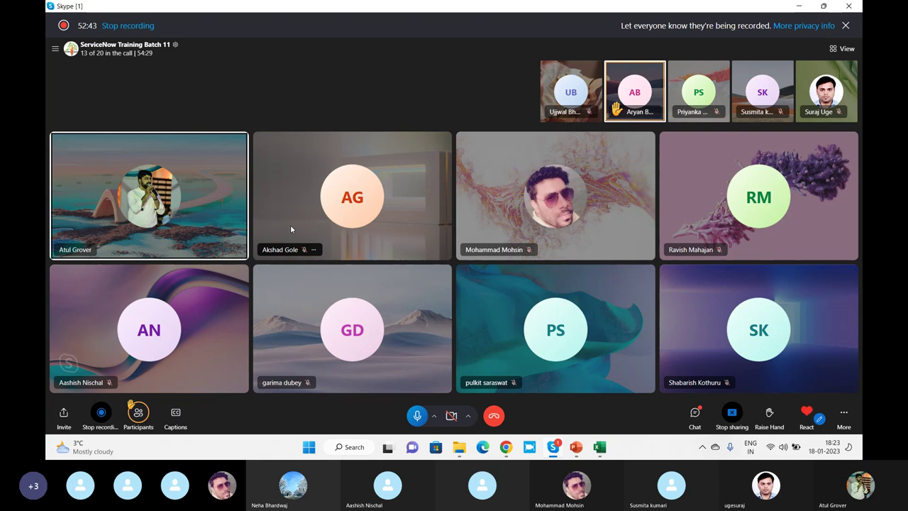
{"action": "key", "text": "alt+Tab"}
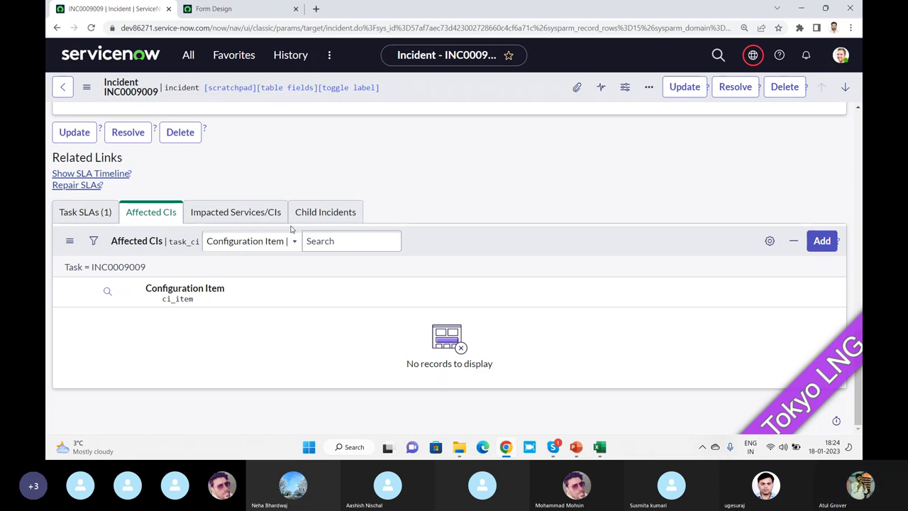
{"action": "key", "text": "alt+Tab"}
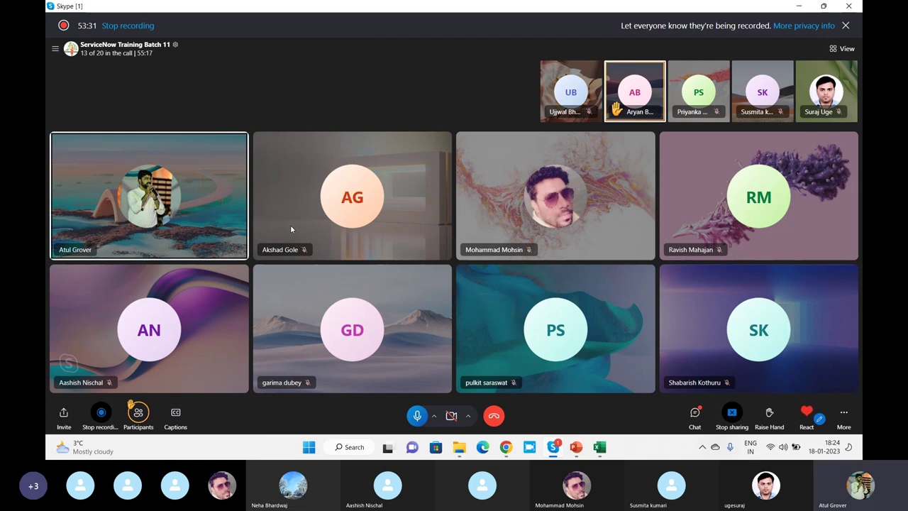
{"action": "key", "text": "alt+Tab"}
Step: Open a new change request form in a separate browser tab at dev86271.service-now.com/change_request.do
{"action": "left_click", "coordinate": [318, 9]}
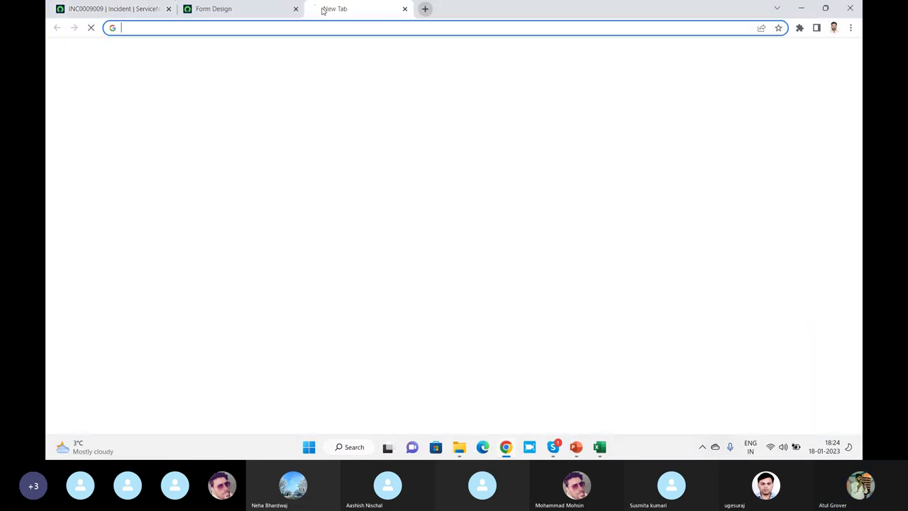
{"action": "type", "text": "dev"}
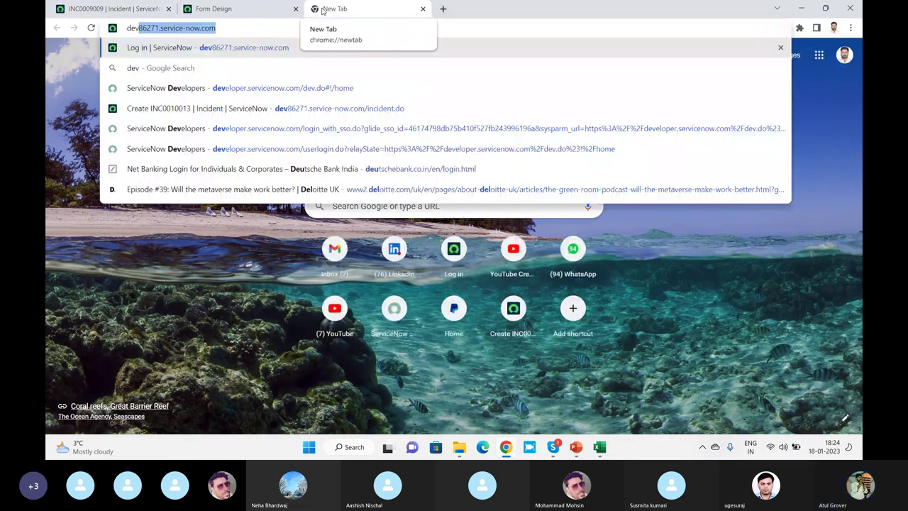
{"action": "key", "text": "Right"}
{"action": "type", "text": "/"}
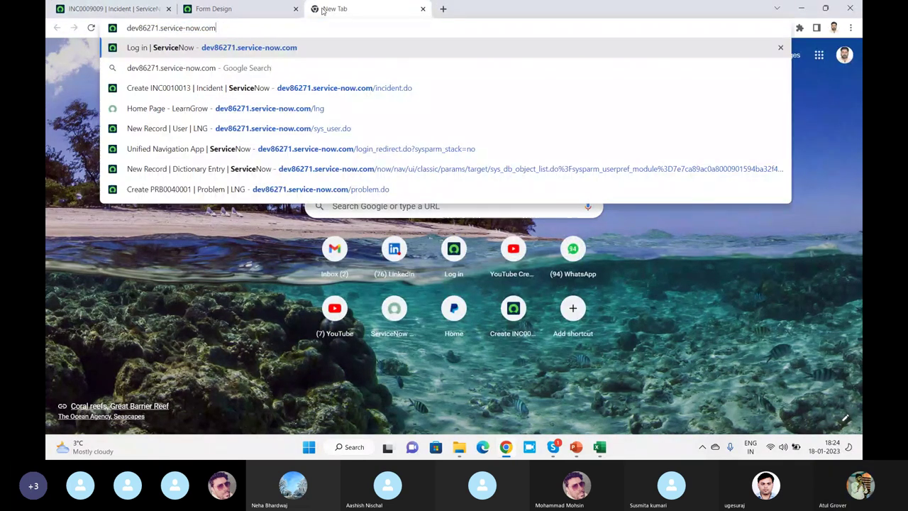
{"action": "type", "text": "chan"}
{"action": "key", "text": "Return"}
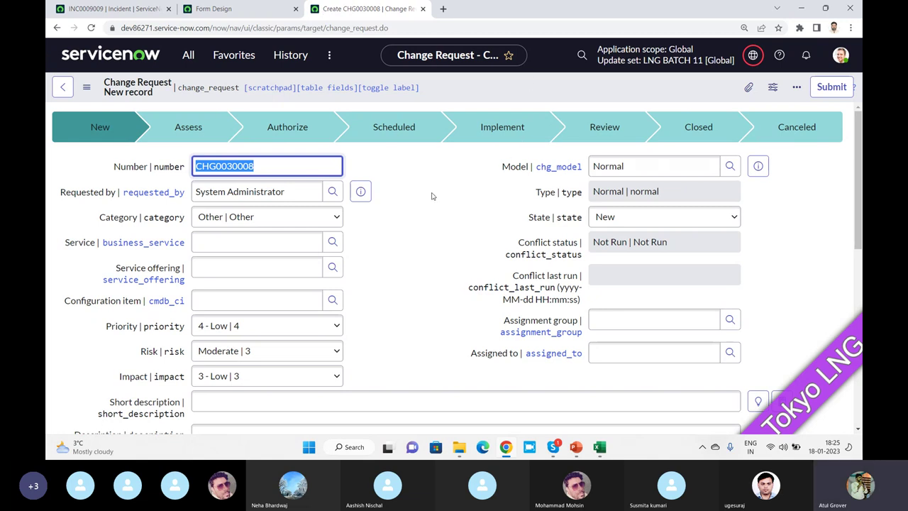
Step: Look through the new change request form and save the record while staying on it
{"action": "scroll", "coordinate": [431, 190], "scroll_direction": "down", "scroll_amount": 4}
{"action": "scroll", "coordinate": [431, 189], "scroll_direction": "down", "scroll_amount": 2}
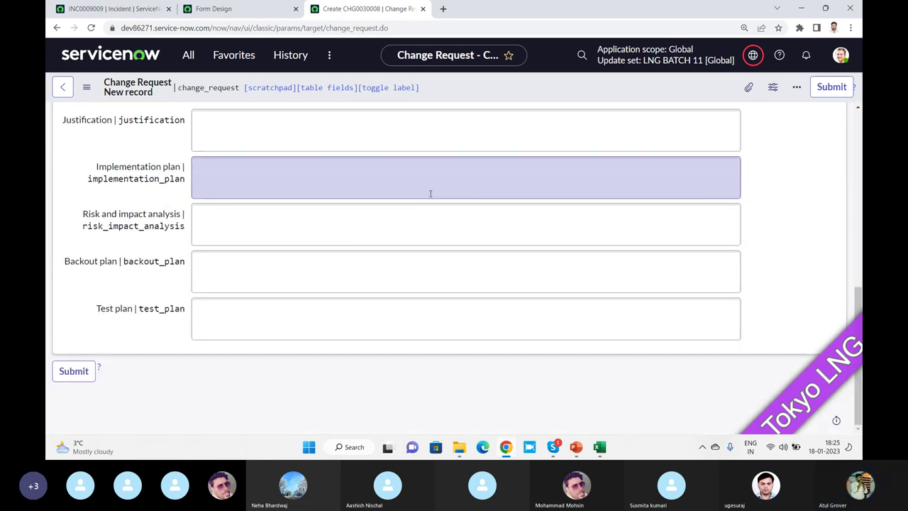
{"action": "scroll", "coordinate": [429, 193], "scroll_direction": "up", "scroll_amount": 4}
{"action": "scroll", "coordinate": [427, 198], "scroll_direction": "up", "scroll_amount": 2}
{"action": "right_click", "coordinate": [501, 91]}
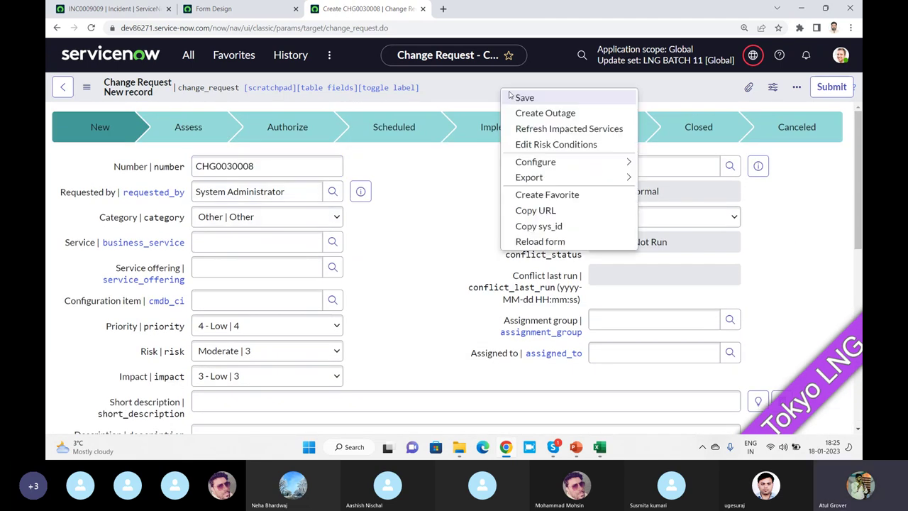
{"action": "left_click", "coordinate": [515, 98]}
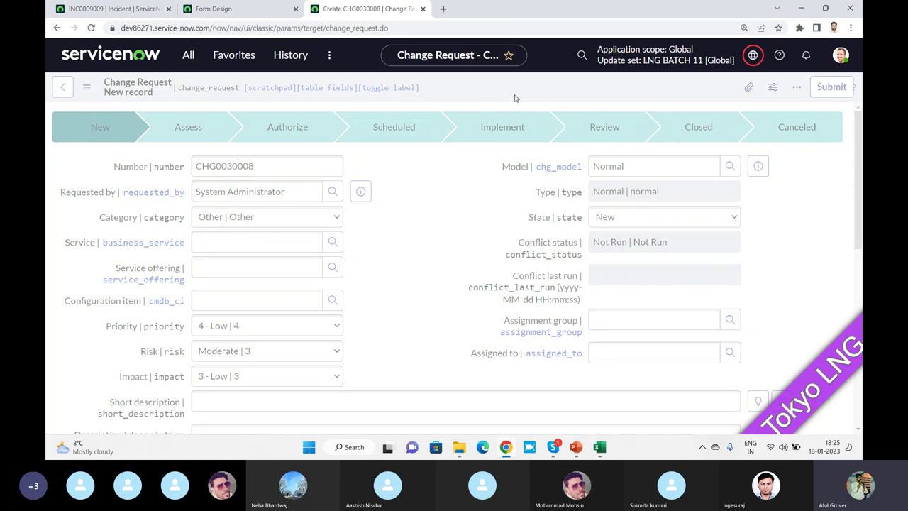
Step: Review the change request's Schedule, Conflicts, Notes and Closure Information sections and its related lists, and return to the incident record
{"action": "scroll", "coordinate": [426, 180], "scroll_direction": "down", "scroll_amount": 5}
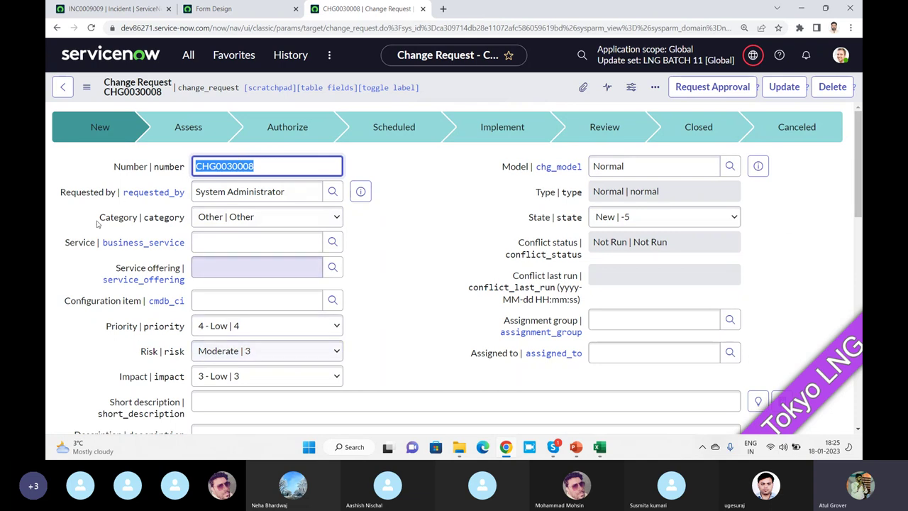
{"action": "scroll", "coordinate": [402, 197], "scroll_direction": "down", "scroll_amount": 3}
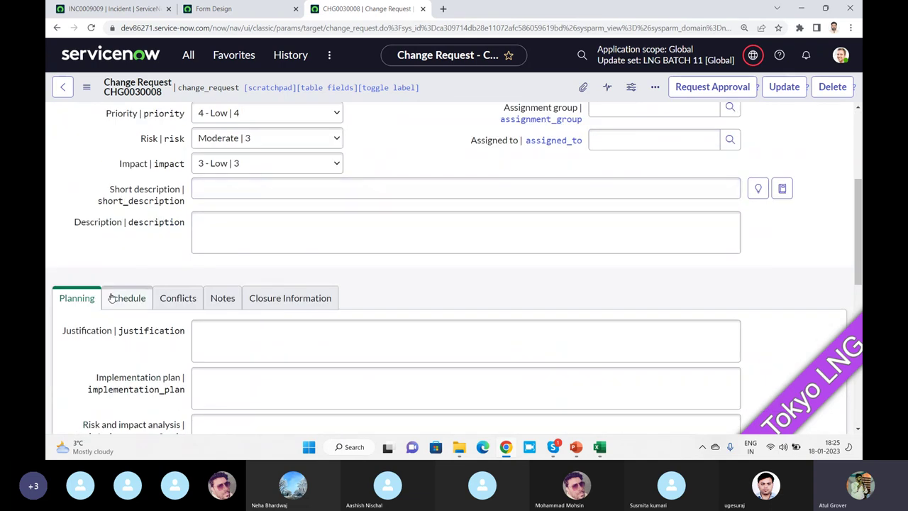
{"action": "scroll", "coordinate": [112, 298], "scroll_direction": "down", "scroll_amount": 2}
{"action": "left_click", "coordinate": [123, 138]}
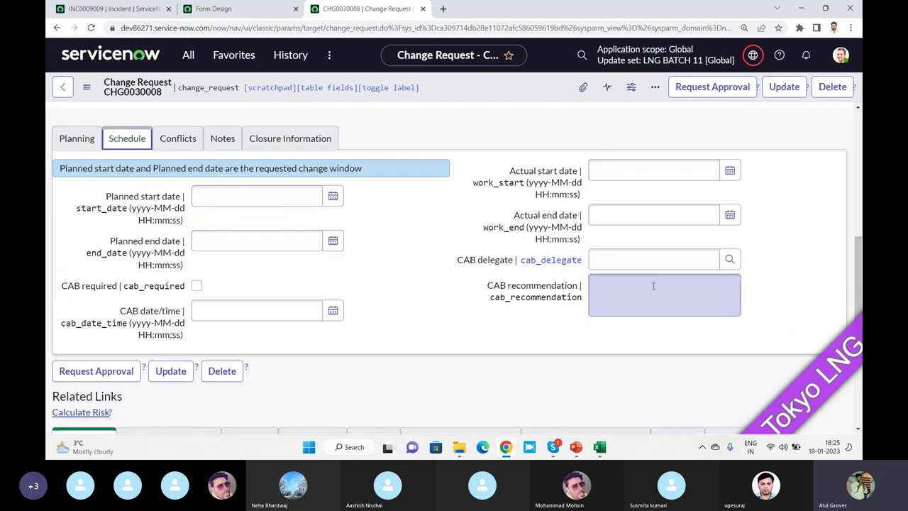
{"action": "left_click", "coordinate": [177, 138]}
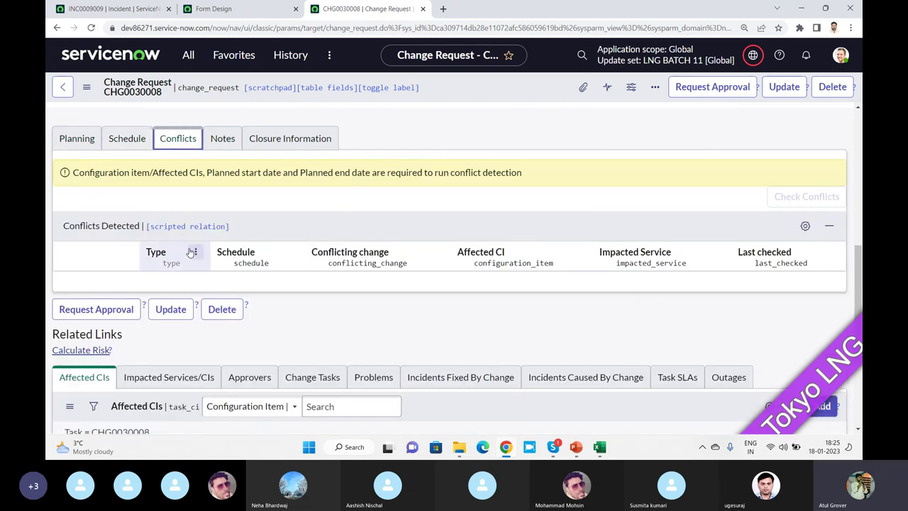
{"action": "left_click", "coordinate": [222, 138]}
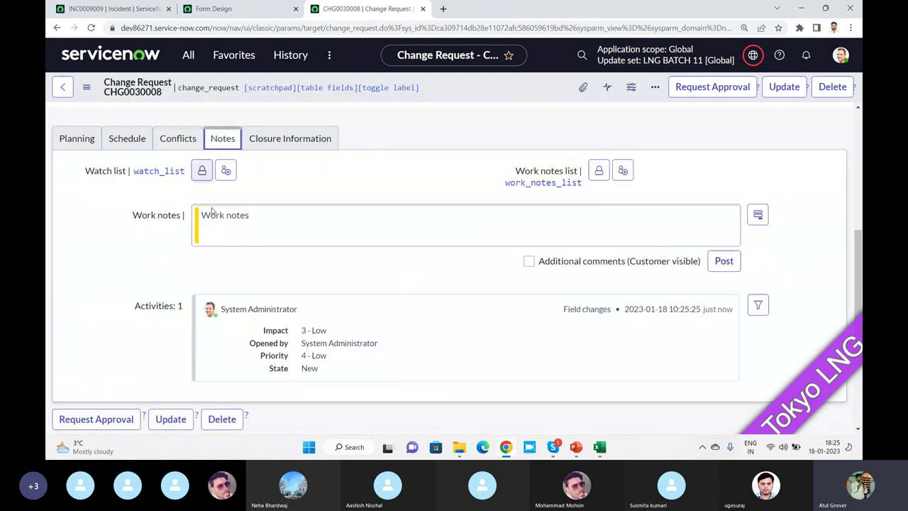
{"action": "left_click", "coordinate": [290, 138]}
{"action": "scroll", "coordinate": [113, 216], "scroll_direction": "down", "scroll_amount": 2}
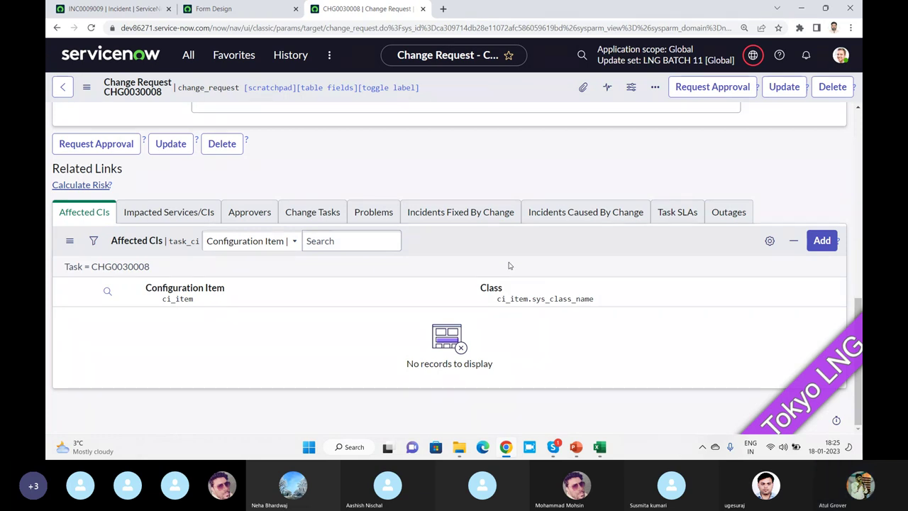
{"action": "scroll", "coordinate": [509, 265], "scroll_direction": "up", "scroll_amount": 4}
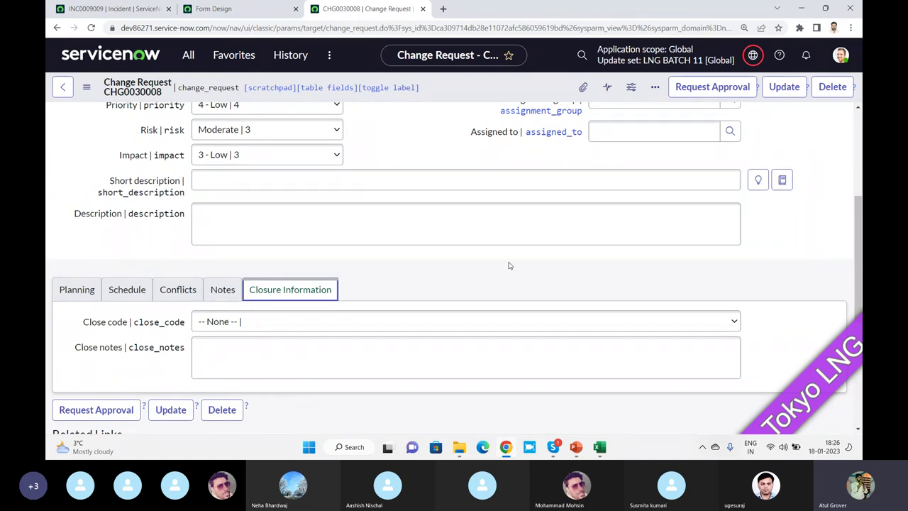
{"action": "left_click", "coordinate": [110, 8]}
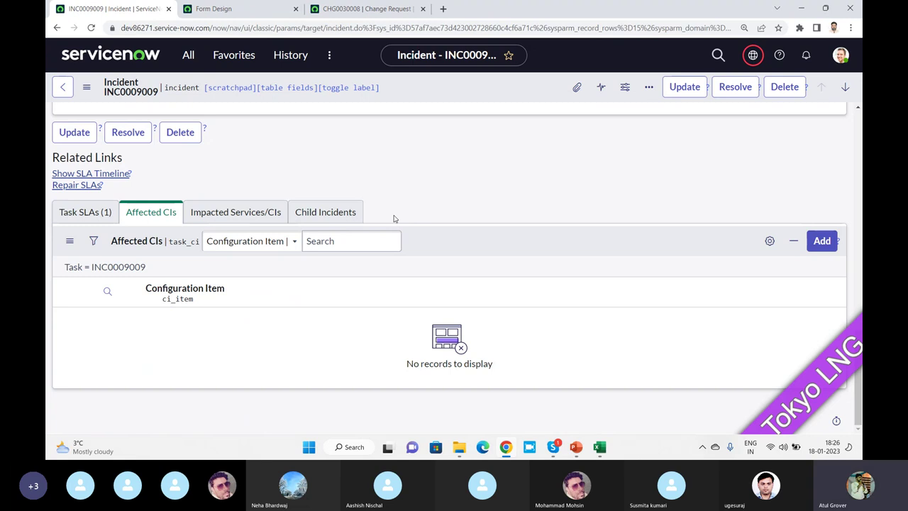
{"action": "key", "text": "alt+Tab"}
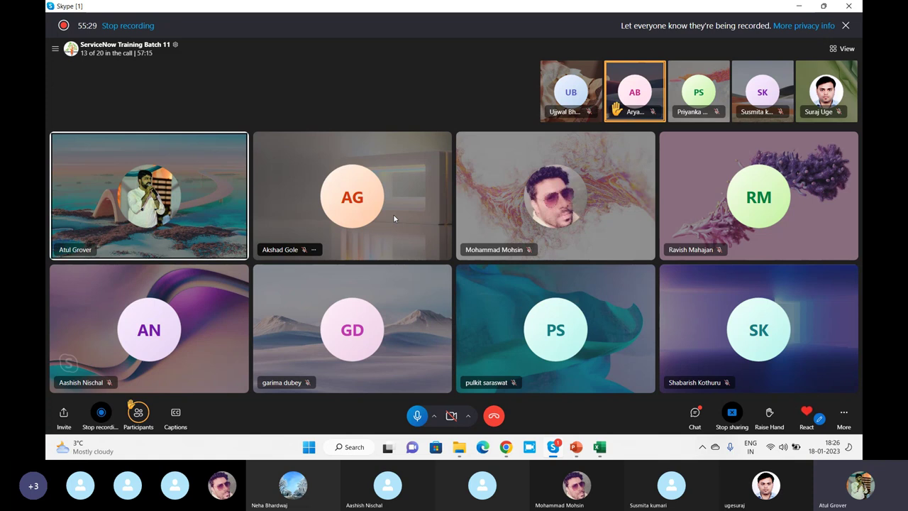
{"action": "key", "text": "alt+Tab"}
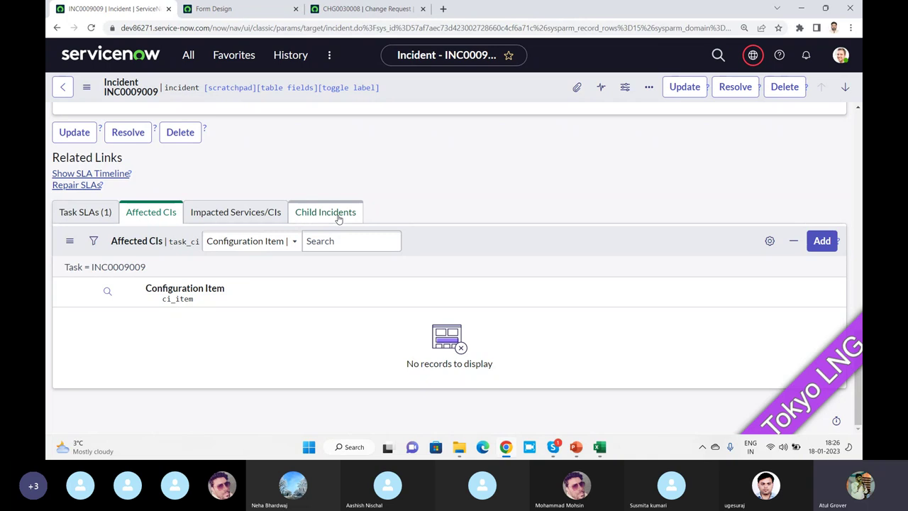
{"action": "key", "text": "alt+Tab"}
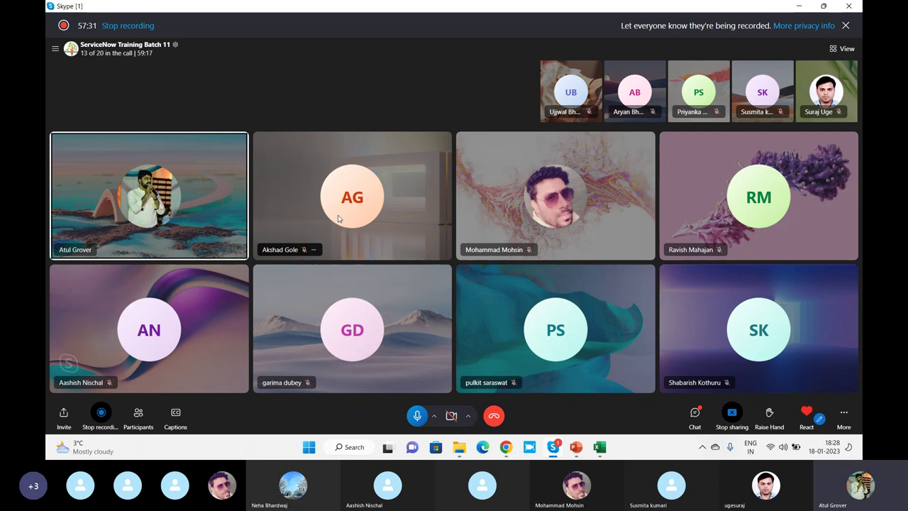
{"action": "key", "text": "alt+Tab"}
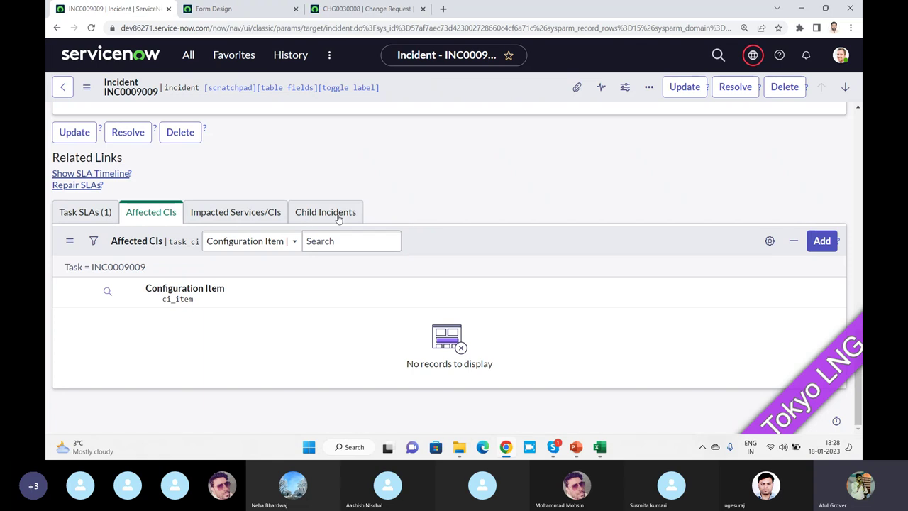
Step: Filter the application navigator for "inciden" and open a new incident form from the Incident modules
{"action": "scroll", "coordinate": [339, 219], "scroll_direction": "up", "scroll_amount": 15}
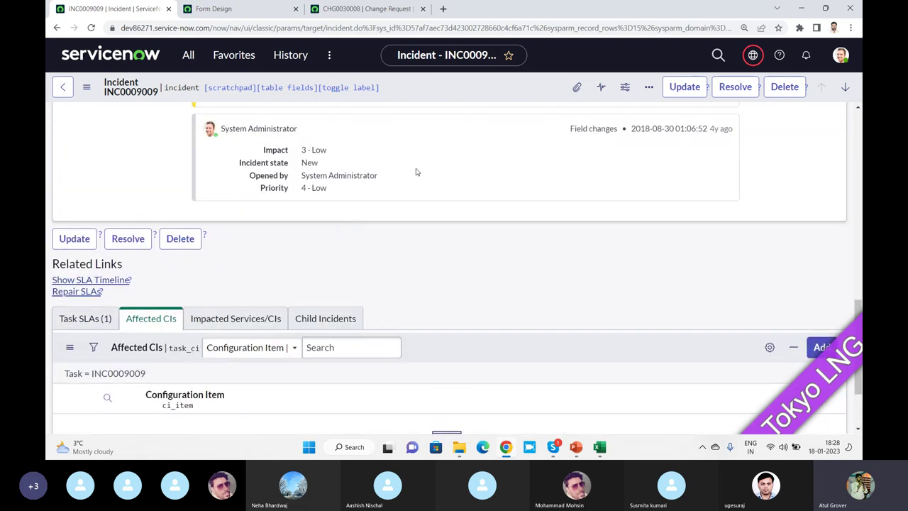
{"action": "scroll", "coordinate": [410, 167], "scroll_direction": "up", "scroll_amount": 3}
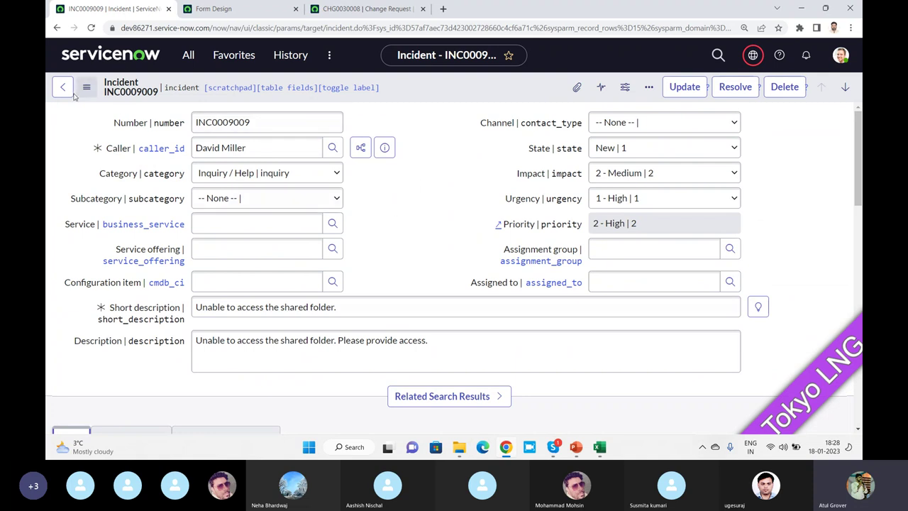
{"action": "left_click", "coordinate": [188, 55]}
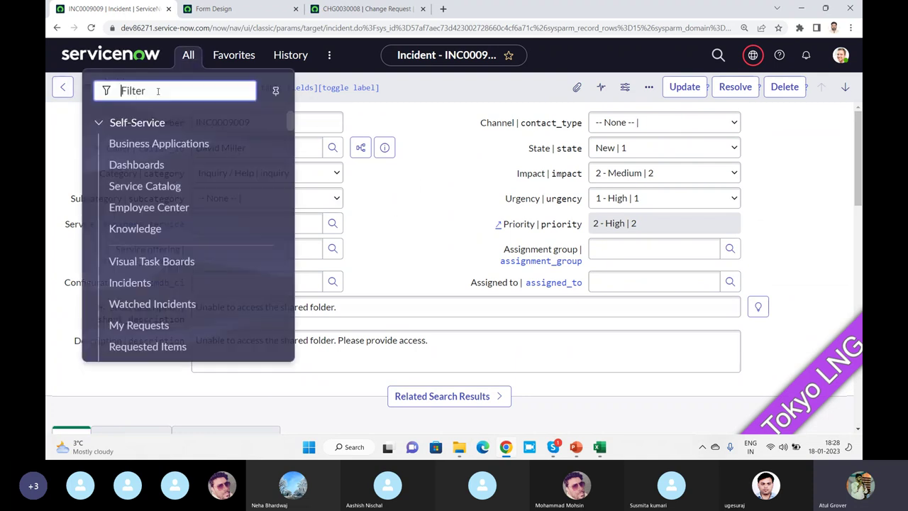
{"action": "type", "text": "inicidne"}
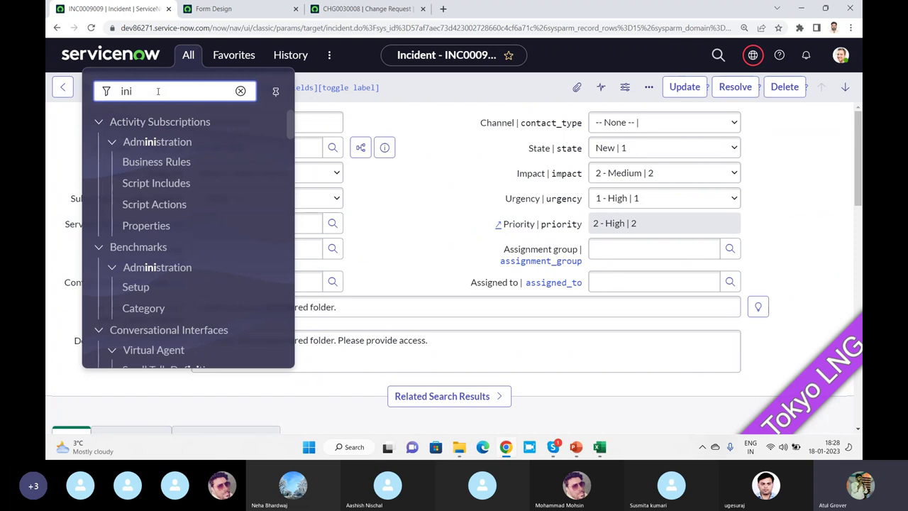
{"action": "key", "text": "BackSpace"}
{"action": "key", "text": "BackSpace"}
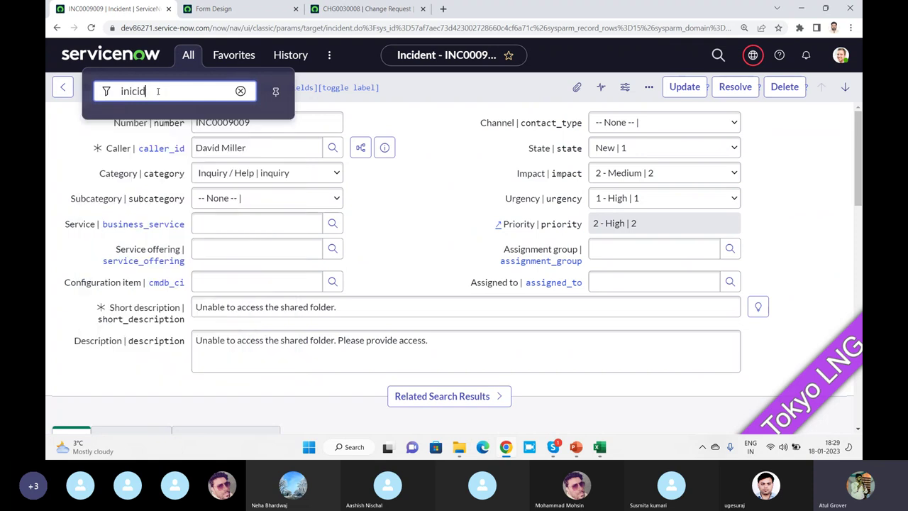
{"action": "key", "text": "BackSpace"}
{"action": "key", "text": "BackSpace"}
{"action": "key", "text": "BackSpace"}
{"action": "key", "text": "BackSpace"}
{"action": "type", "text": "c"}
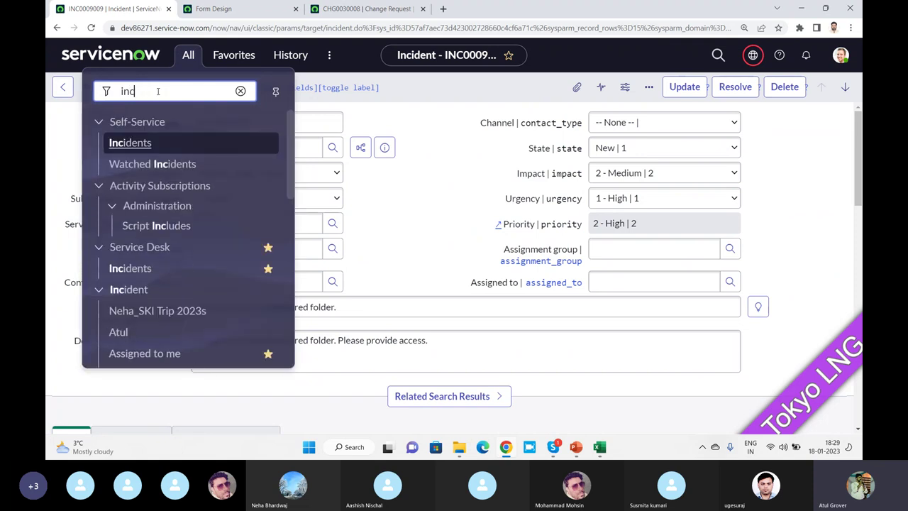
{"action": "type", "text": "idne"}
{"action": "key", "text": "BackSpace"}
{"action": "key", "text": "BackSpace"}
{"action": "key", "text": "BackSpace"}
{"action": "key", "text": "BackSpace"}
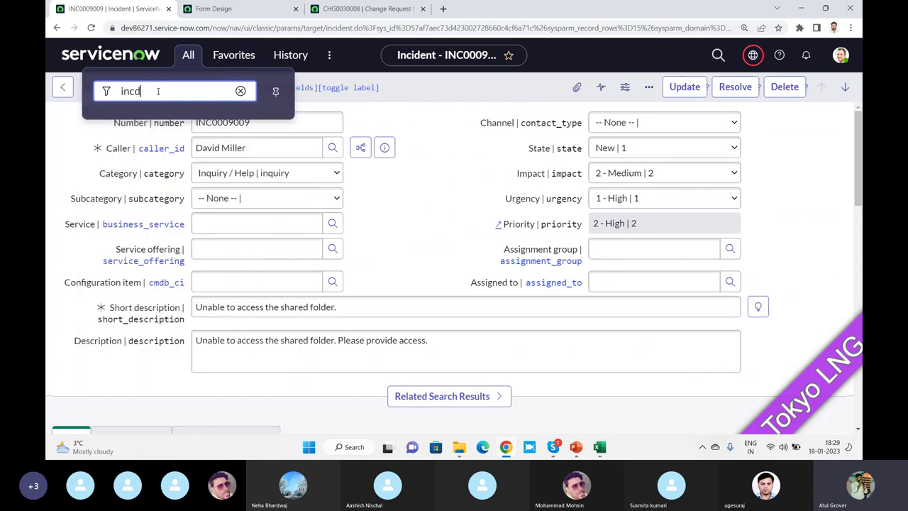
{"action": "type", "text": "den"}
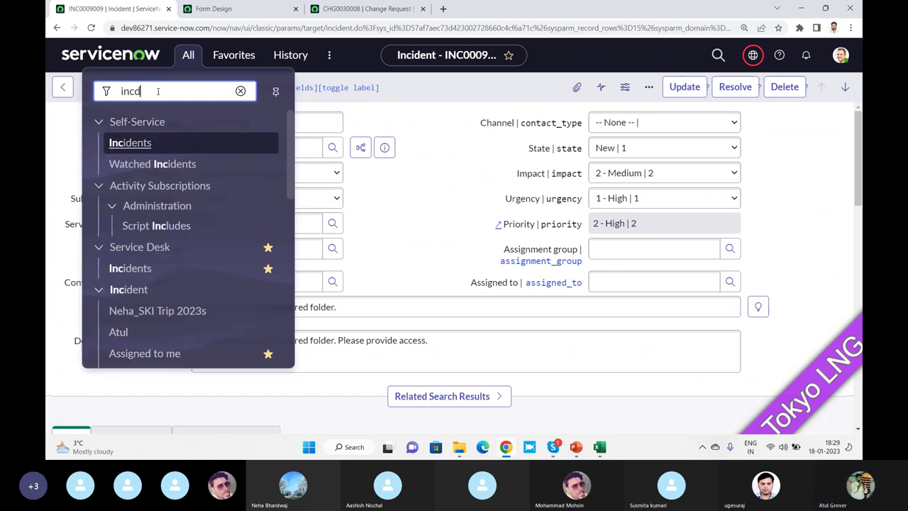
{"action": "key", "text": "BackSpace"}
{"action": "key", "text": "BackSpace"}
{"action": "key", "text": "BackSpace"}
{"action": "type", "text": "iden"}
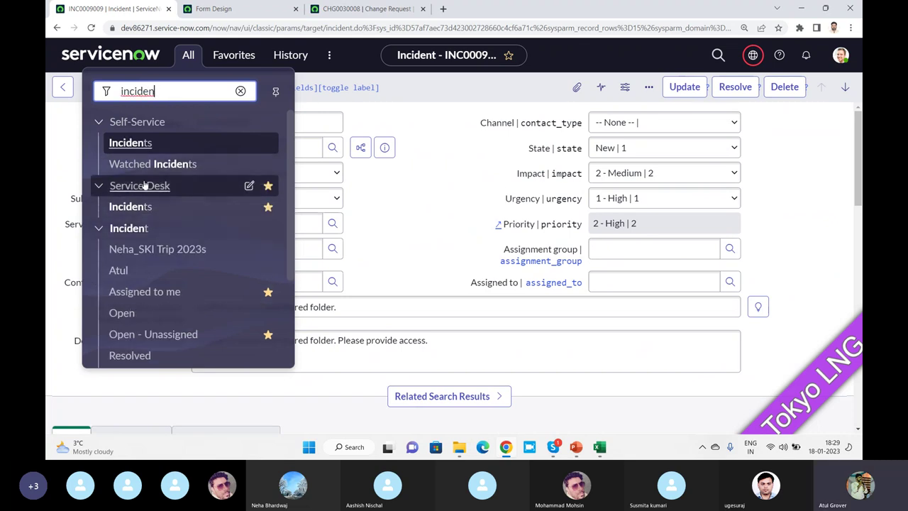
{"action": "scroll", "coordinate": [142, 244], "scroll_direction": "down", "scroll_amount": 2}
{"action": "scroll", "coordinate": [135, 182], "scroll_direction": "up", "scroll_amount": 2}
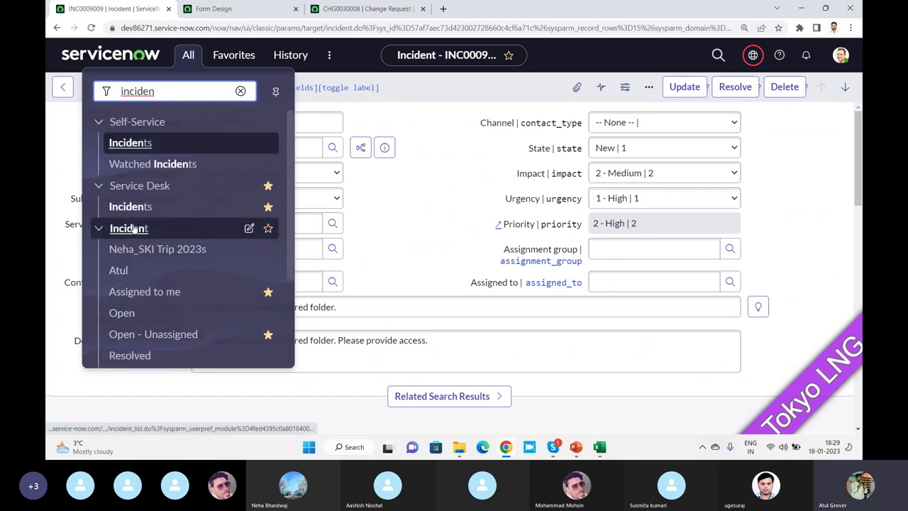
{"action": "left_click", "coordinate": [121, 266]}
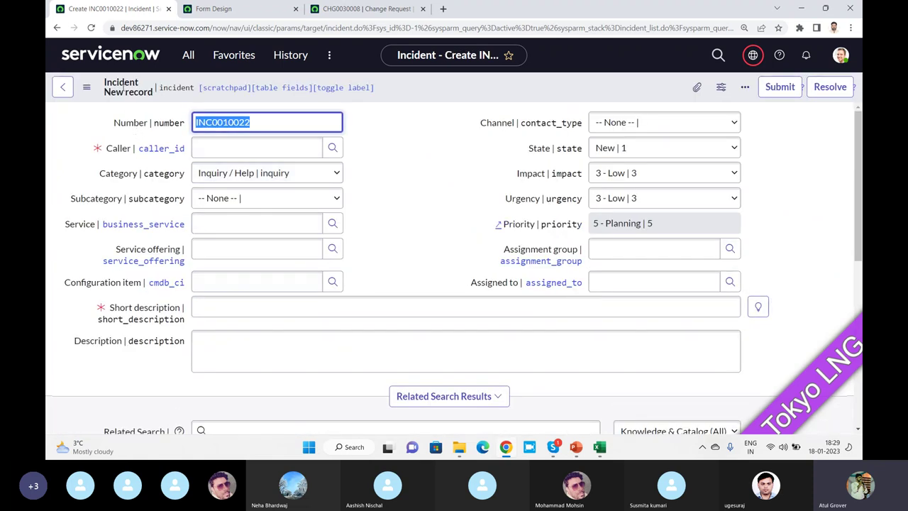
Step: Filter the application navigator for "change" and open the list of open change requests
{"action": "left_click", "coordinate": [188, 55]}
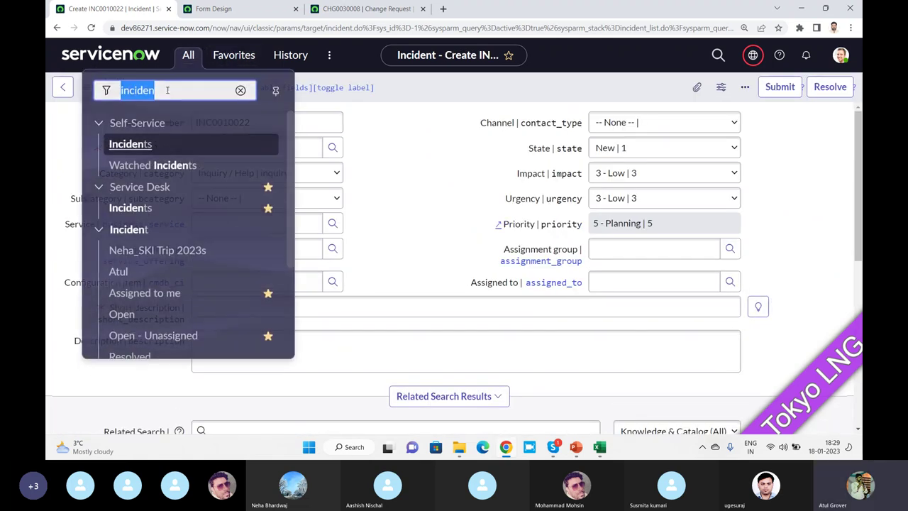
{"action": "left_click", "coordinate": [167, 91]}
{"action": "type", "text": "change"}
{"action": "key", "text": "BackSpace"}
{"action": "key", "text": "BackSpace"}
{"action": "key", "text": "BackSpace"}
{"action": "key", "text": "BackSpace"}
{"action": "key", "text": "BackSpace"}
{"action": "key", "text": "BackSpace"}
{"action": "key", "text": "BackSpace"}
{"action": "key", "text": "BackSpace"}
{"action": "key", "text": "BackSpace"}
{"action": "key", "text": "BackSpace"}
{"action": "key", "text": "BackSpace"}
{"action": "key", "text": "BackSpace"}
{"action": "key", "text": "BackSpace"}
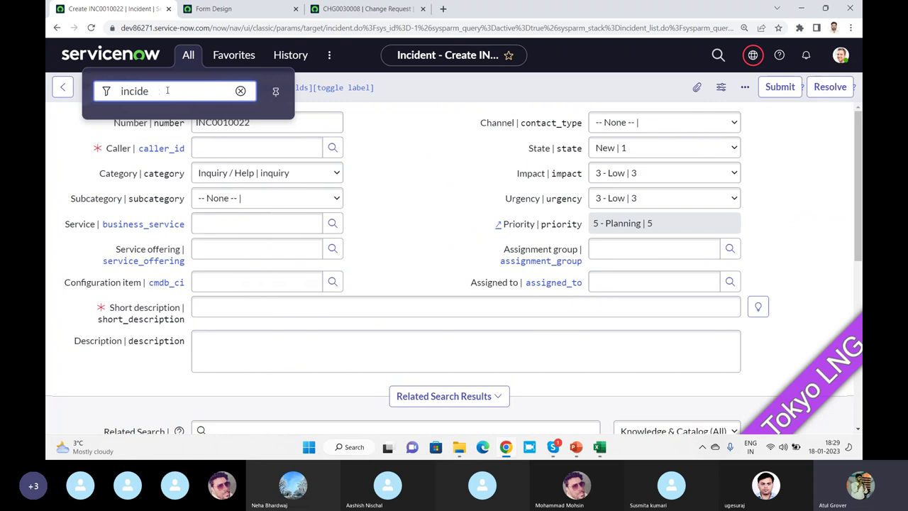
{"action": "type", "text": "change"}
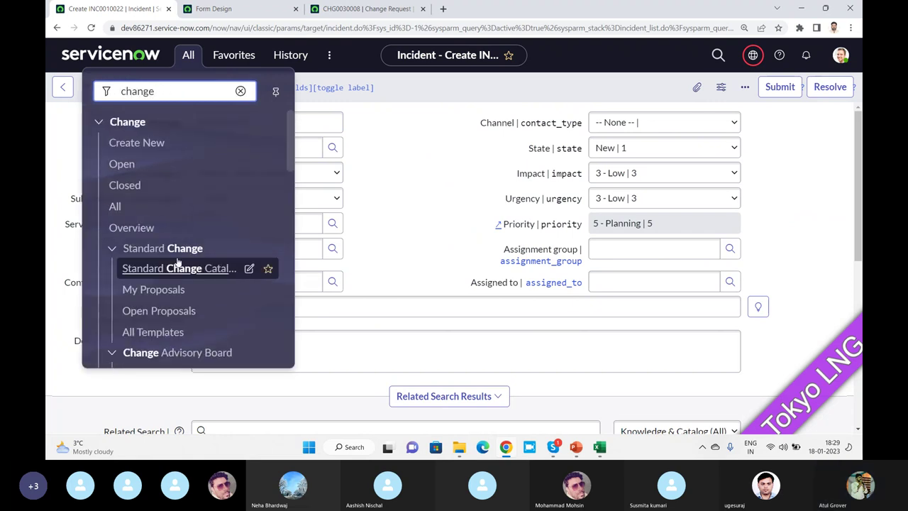
{"action": "left_click", "coordinate": [119, 168]}
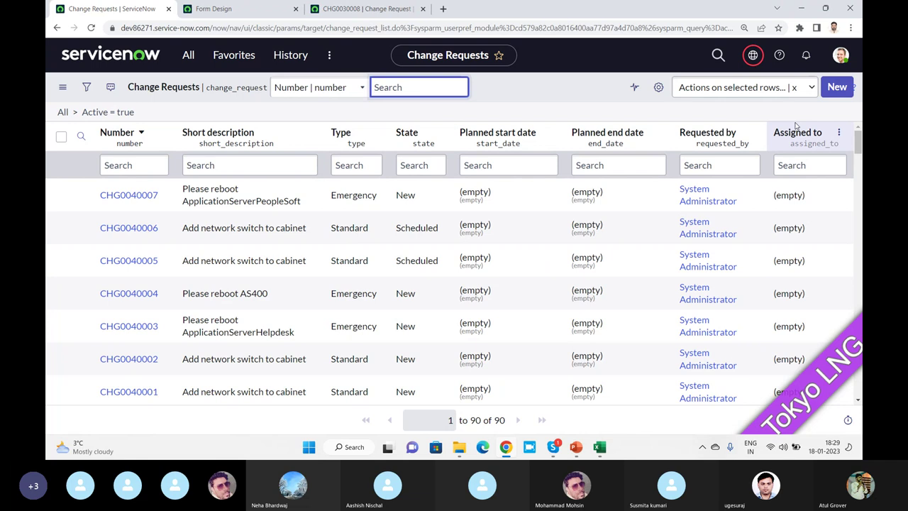
Step: View the context menu of change request CHG0030008 in its own browser tab and return to the Change Requests list
{"action": "key", "text": "alt+Tab"}
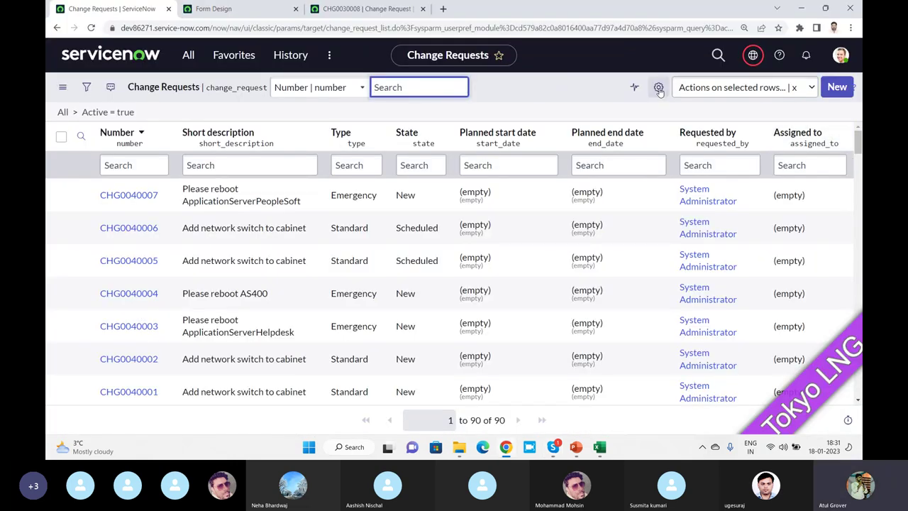
{"action": "left_click", "coordinate": [358, 8]}
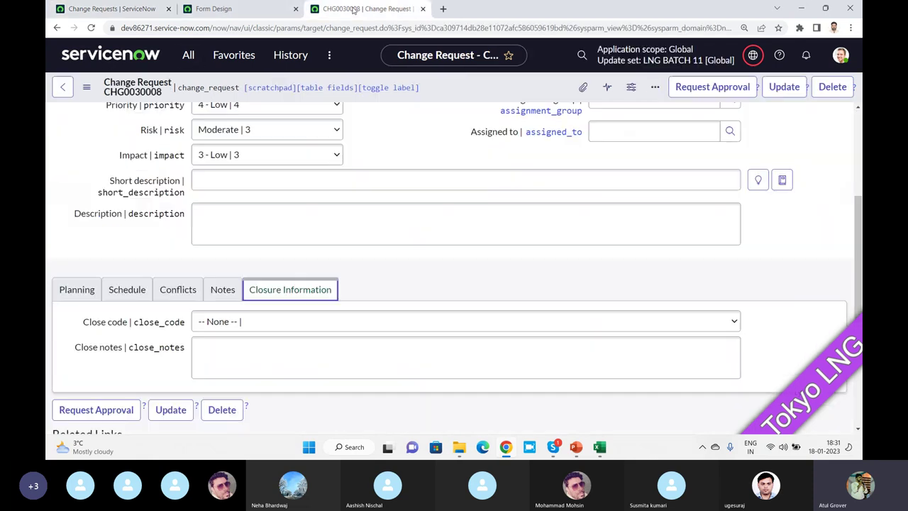
{"action": "scroll", "coordinate": [524, 264], "scroll_direction": "up", "scroll_amount": 5}
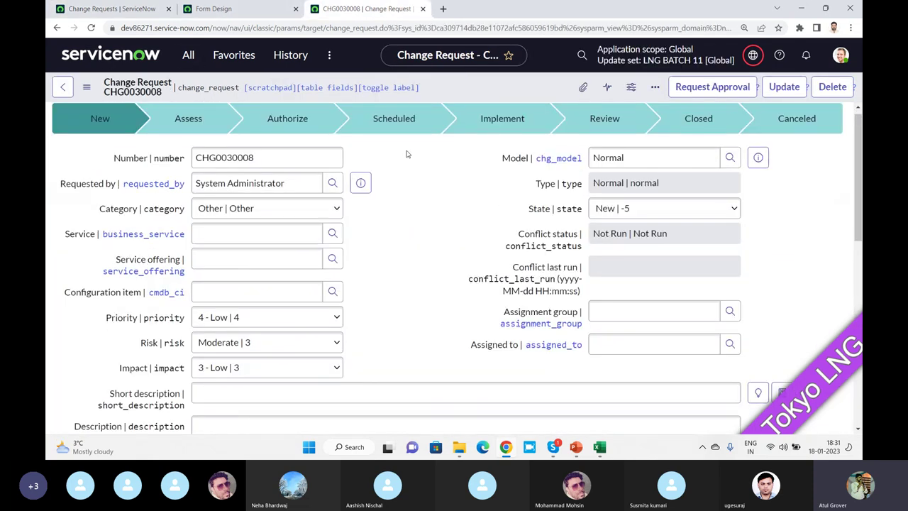
{"action": "right_click", "coordinate": [465, 89]}
{"action": "mouse_move", "coordinate": [639, 254]}
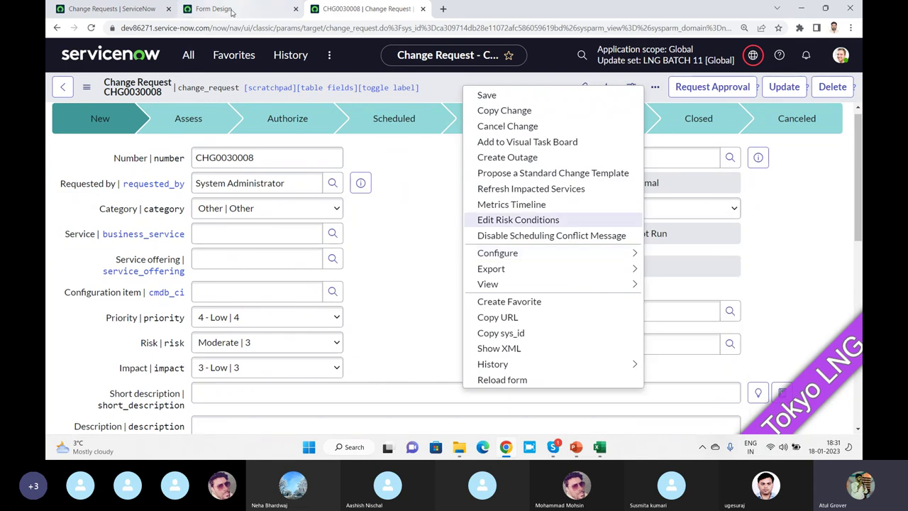
{"action": "left_click", "coordinate": [114, 9]}
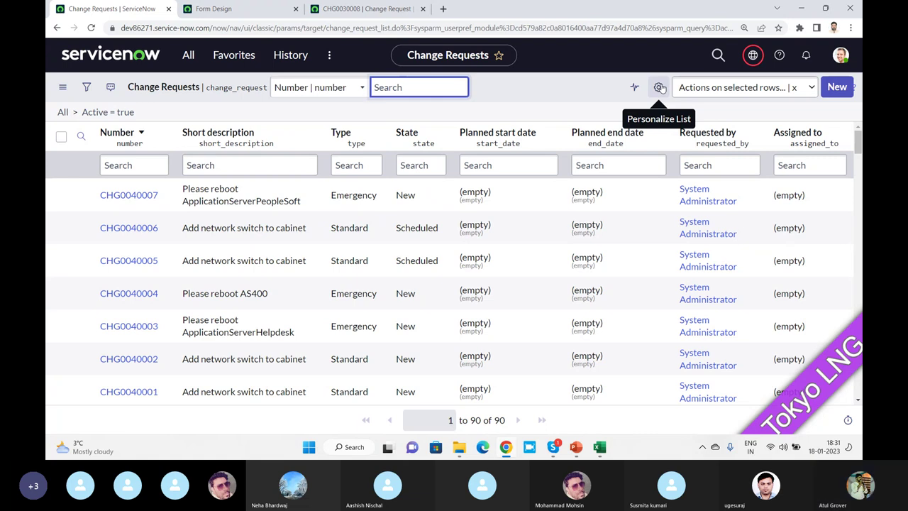
{"action": "key", "text": "alt+Tab"}
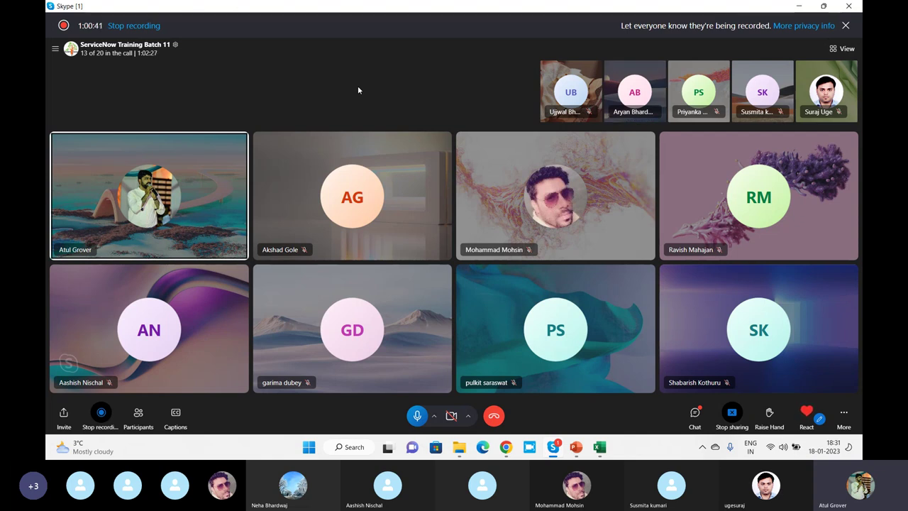
{"action": "key", "text": "alt+Tab"}
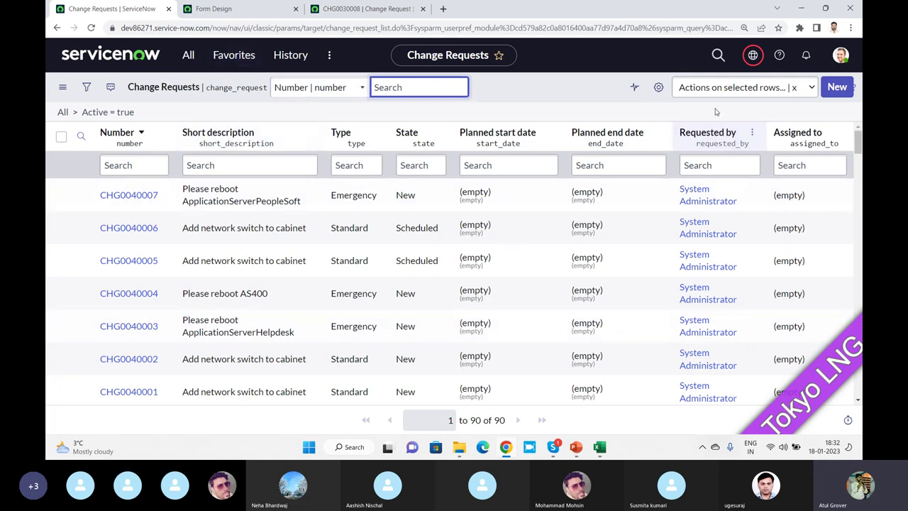
{"action": "left_click", "coordinate": [369, 8]}
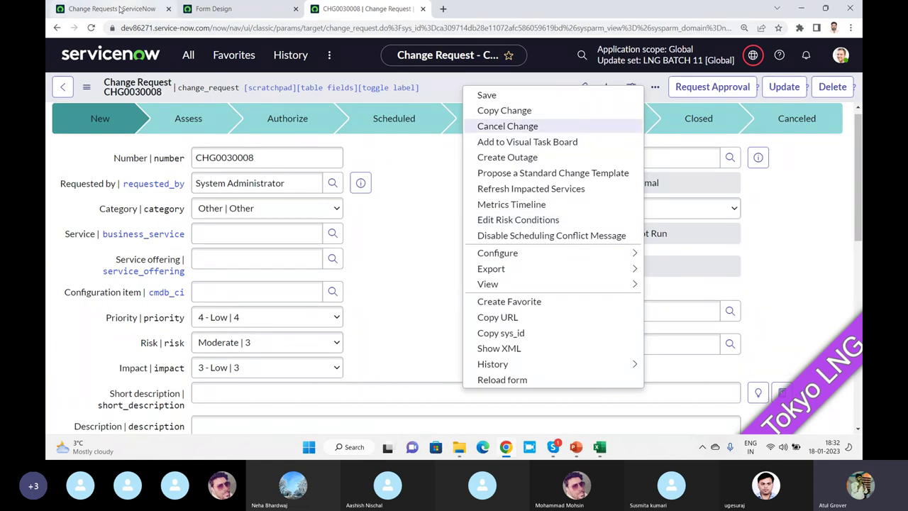
{"action": "key", "text": "ctrl+1"}
Step: Personalize the Change Requests list columns by adding SLA due, Risk and impact analysis, Review status and Review date
{"action": "left_click", "coordinate": [658, 86]}
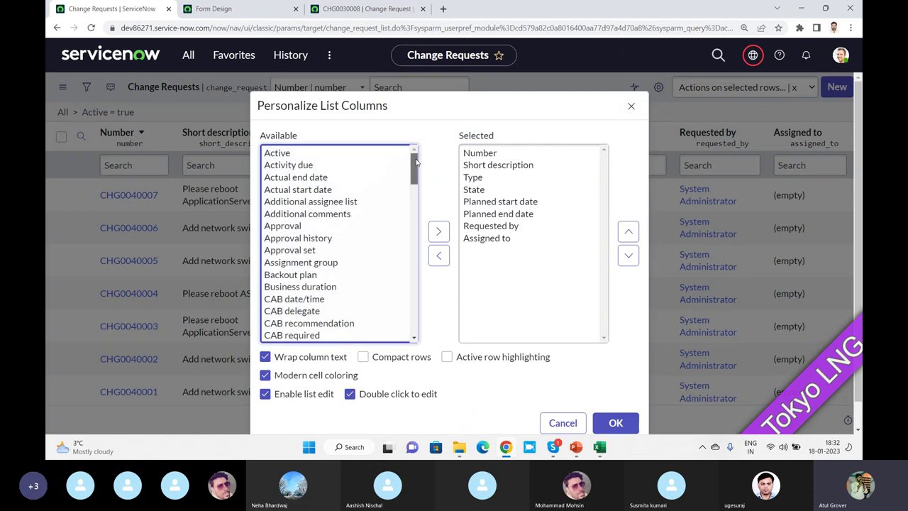
{"action": "left_click_drag", "start_coordinate": [416, 163], "coordinate": [426, 286]}
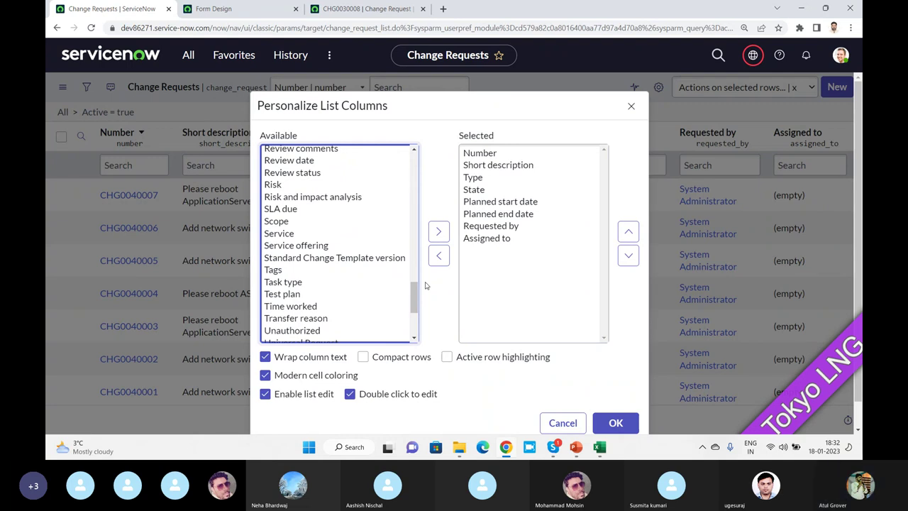
{"action": "double_click", "coordinate": [305, 209]}
{"action": "double_click", "coordinate": [278, 197]}
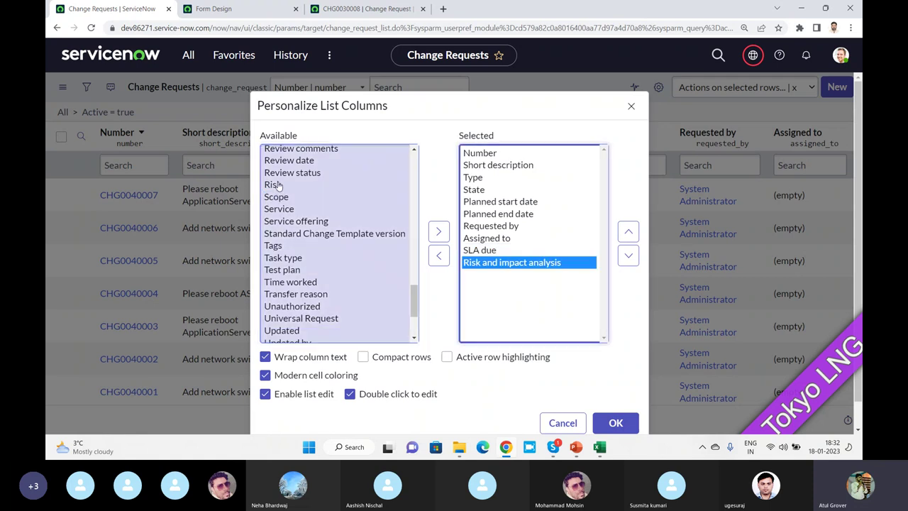
{"action": "double_click", "coordinate": [283, 173]}
{"action": "double_click", "coordinate": [283, 157]}
Step: Add Review comments and Universal Request to the selected columns of the Change Requests list
{"action": "left_click", "coordinate": [283, 151]}
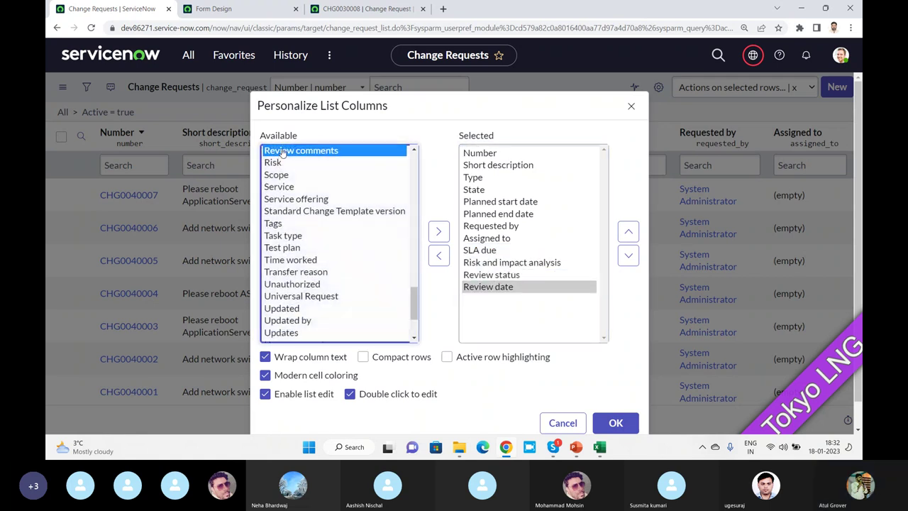
{"action": "double_click", "coordinate": [282, 150]}
{"action": "left_click", "coordinate": [281, 272]}
{"action": "left_click", "coordinate": [283, 296]}
{"action": "double_click", "coordinate": [283, 296]}
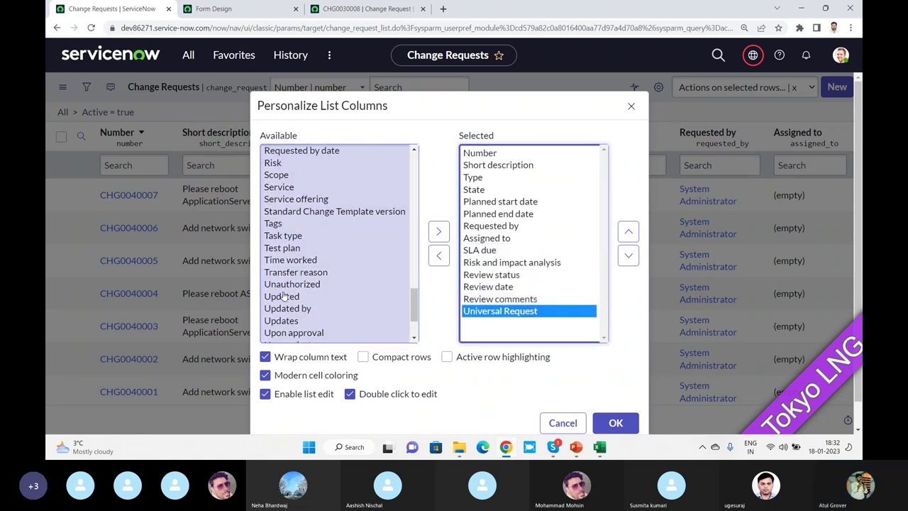
Step: Add On hold, Made SLA and Location to the selected columns and apply the personalized list layout
{"action": "scroll", "coordinate": [340, 260], "scroll_direction": "up", "scroll_amount": 3}
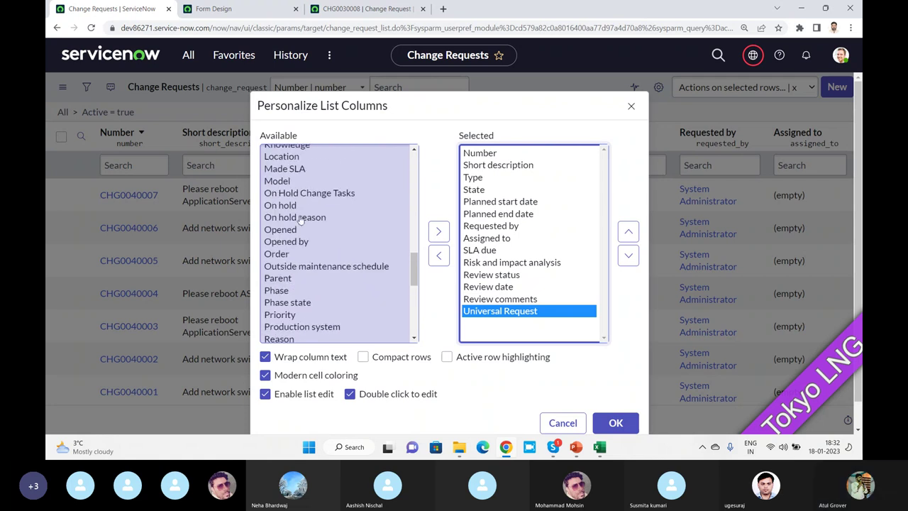
{"action": "left_click", "coordinate": [291, 205]}
{"action": "double_click", "coordinate": [291, 205]}
{"action": "double_click", "coordinate": [284, 168]}
{"action": "left_click", "coordinate": [282, 156]}
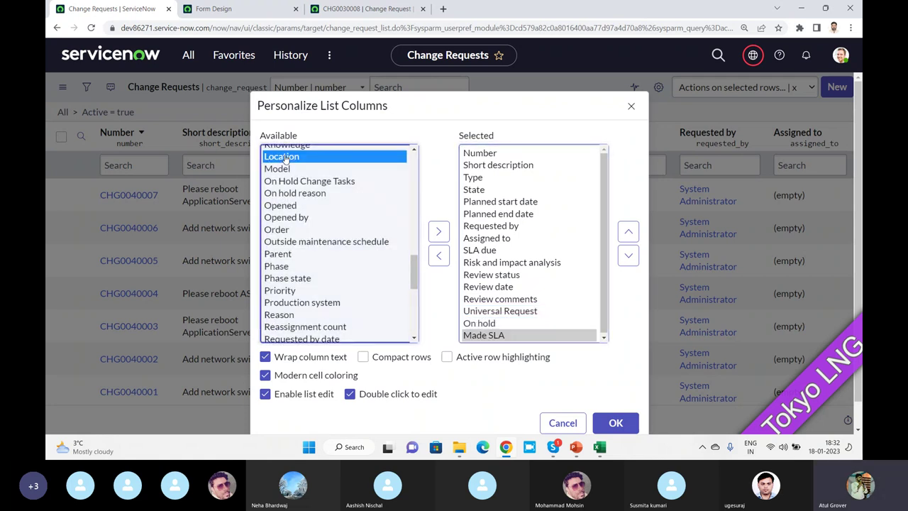
{"action": "double_click", "coordinate": [282, 156]}
{"action": "left_click", "coordinate": [610, 422]}
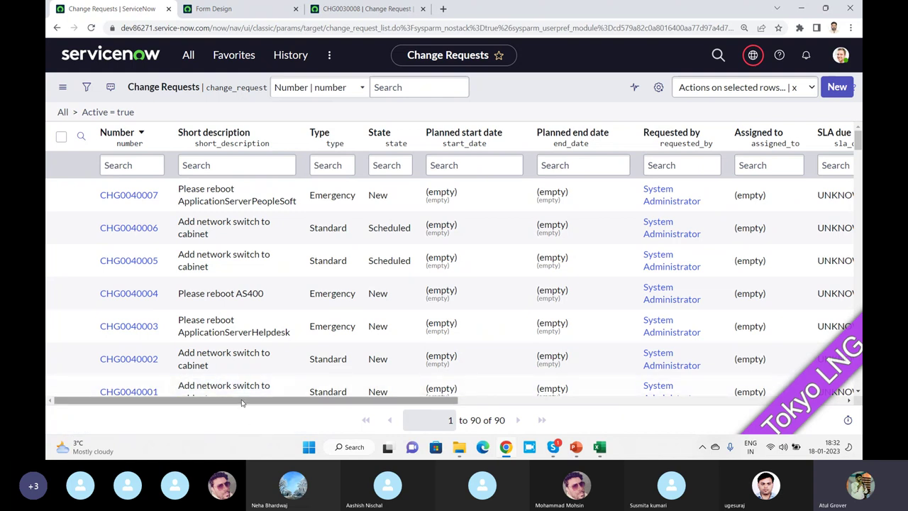
Step: Add all the remaining available columns to the Change Requests list and apply the layout
{"action": "left_click_drag", "start_coordinate": [259, 402], "coordinate": [642, 399]}
{"action": "left_click", "coordinate": [658, 87]}
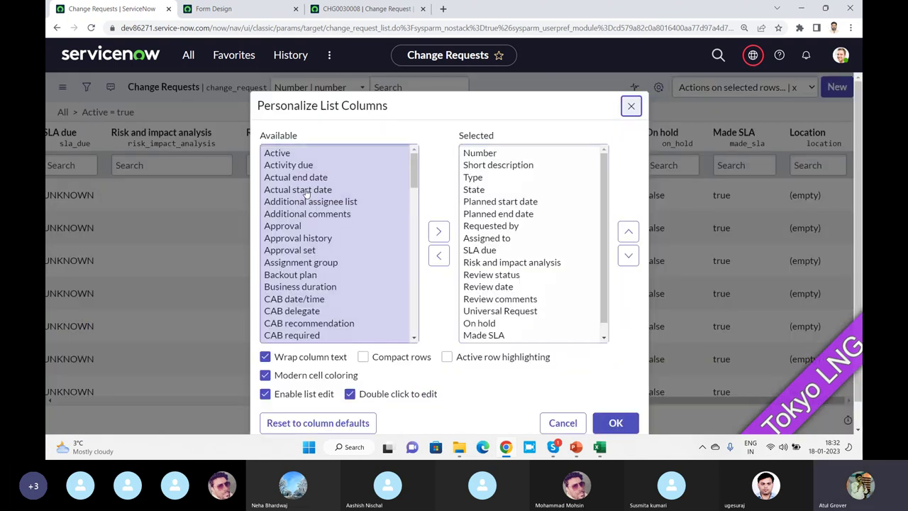
{"action": "left_click", "coordinate": [304, 190]}
{"action": "key", "text": "ctrl+a"}
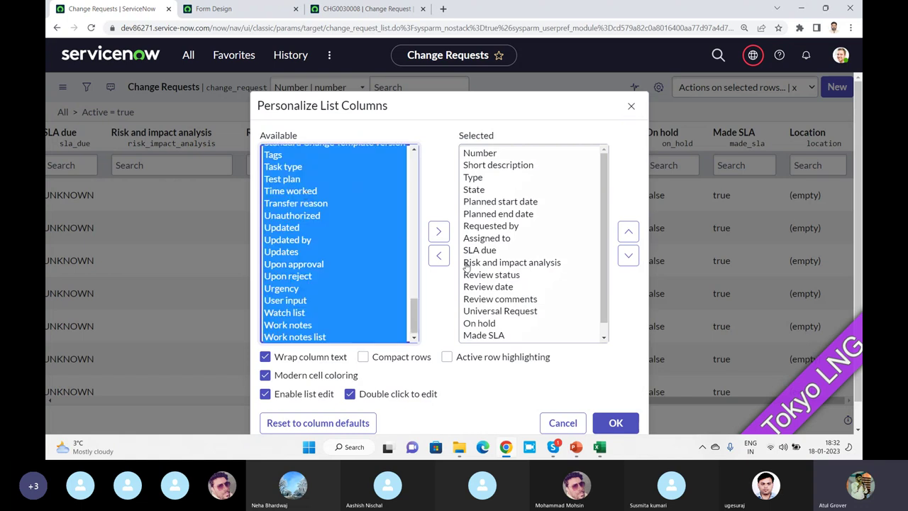
{"action": "left_click", "coordinate": [439, 231]}
{"action": "left_click", "coordinate": [615, 423]}
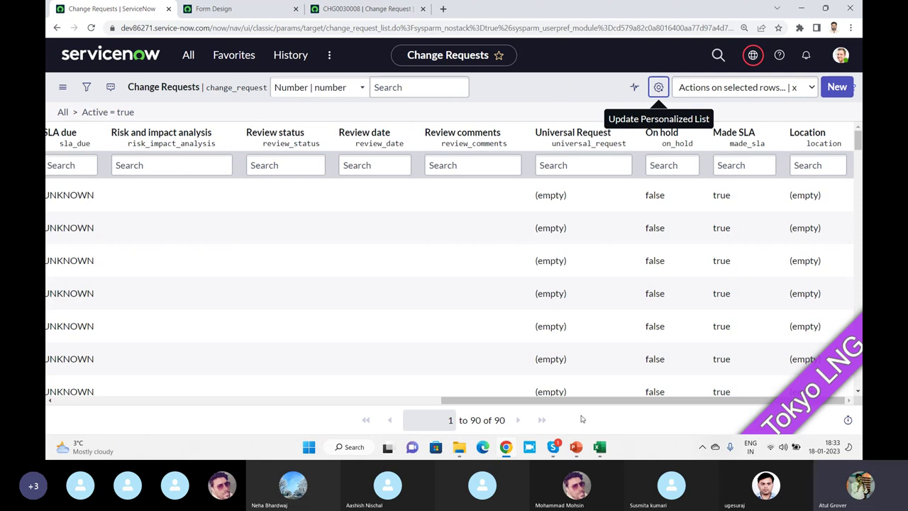
{"action": "left_click", "coordinate": [347, 9]}
{"action": "left_click", "coordinate": [111, 8]}
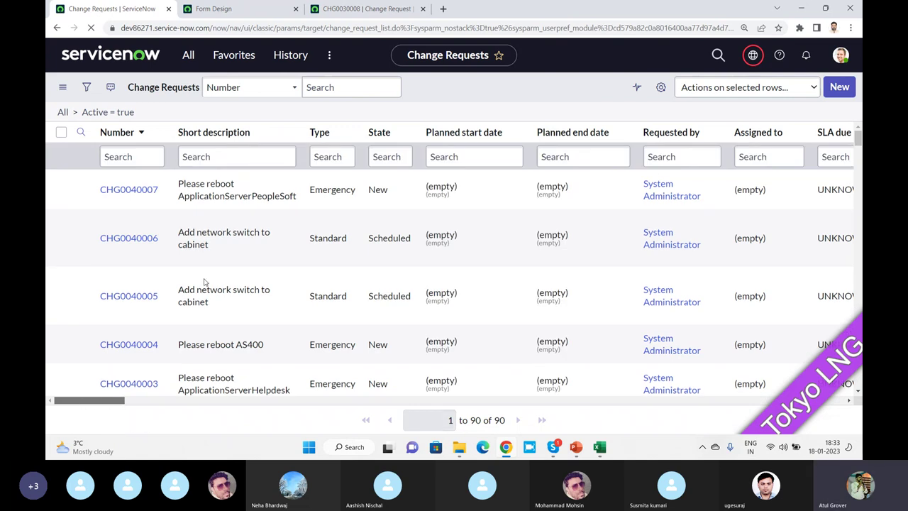
Step: Examine the added columns across the Change Requests list, through to the CAB delegate column, and check the Skype call window
{"action": "left_click_drag", "start_coordinate": [115, 402], "coordinate": [213, 401]}
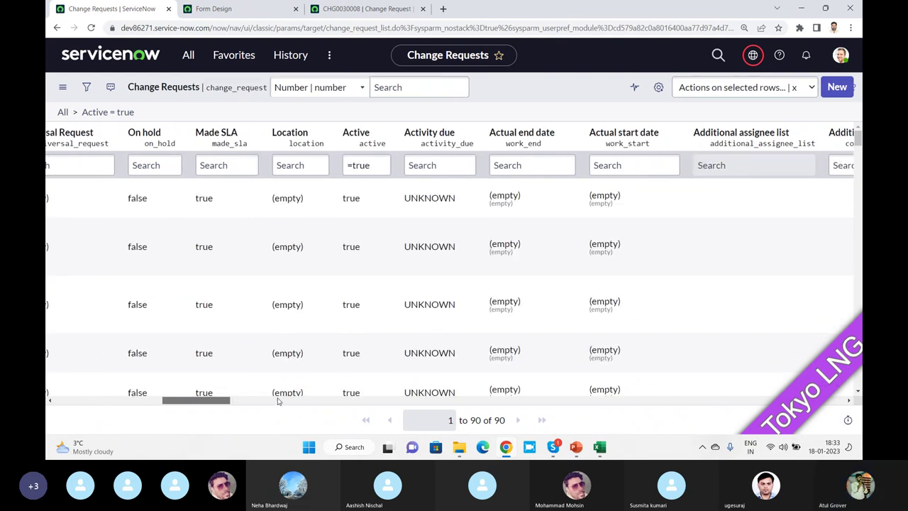
{"action": "left_click_drag", "start_coordinate": [278, 401], "coordinate": [332, 402]}
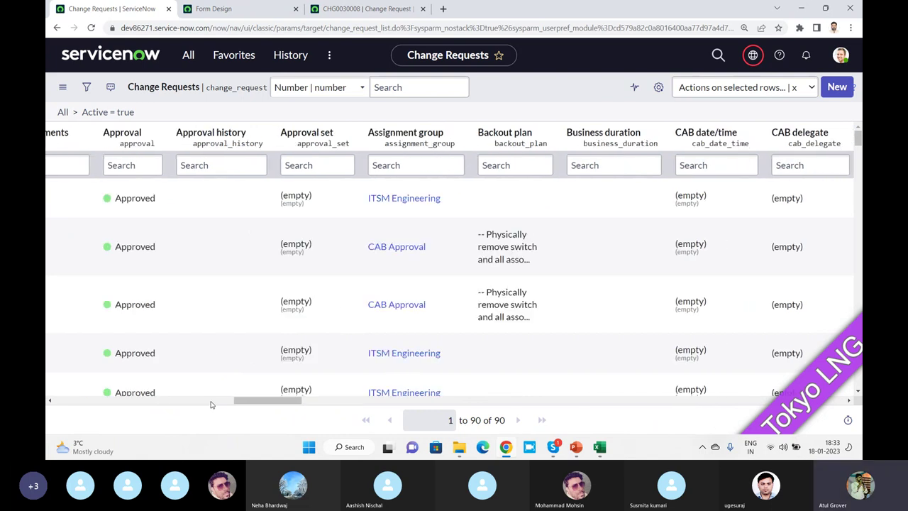
{"action": "key", "text": "alt+Tab"}
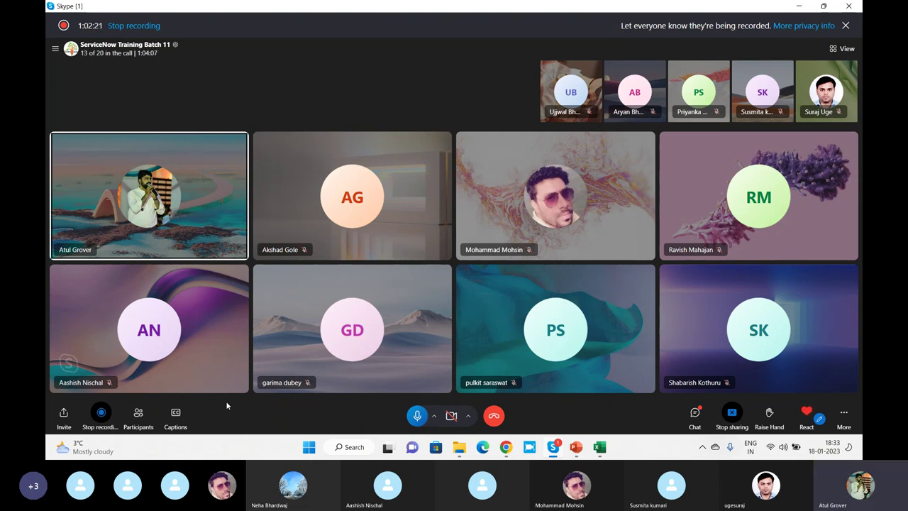
{"action": "key", "text": "alt+Tab"}
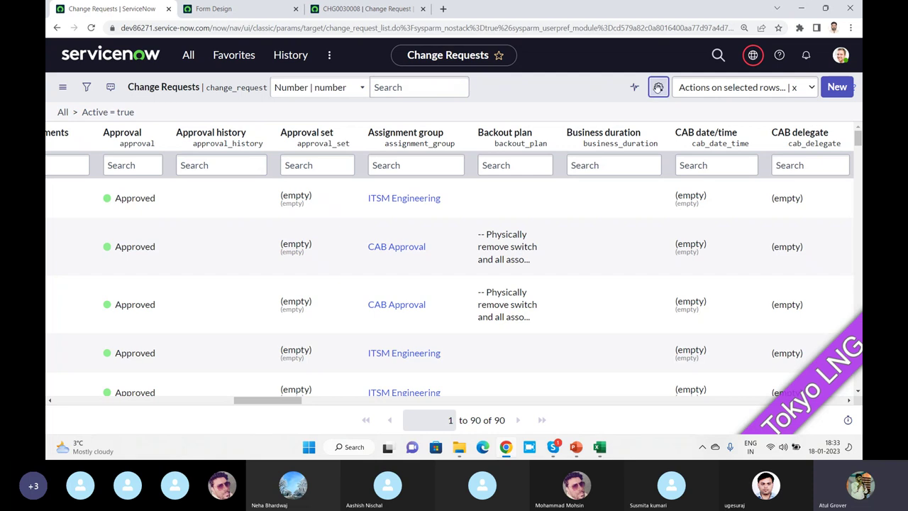
Step: Reset the Change Requests list to its column defaults and switch to the Skype call window
{"action": "left_click", "coordinate": [658, 87]}
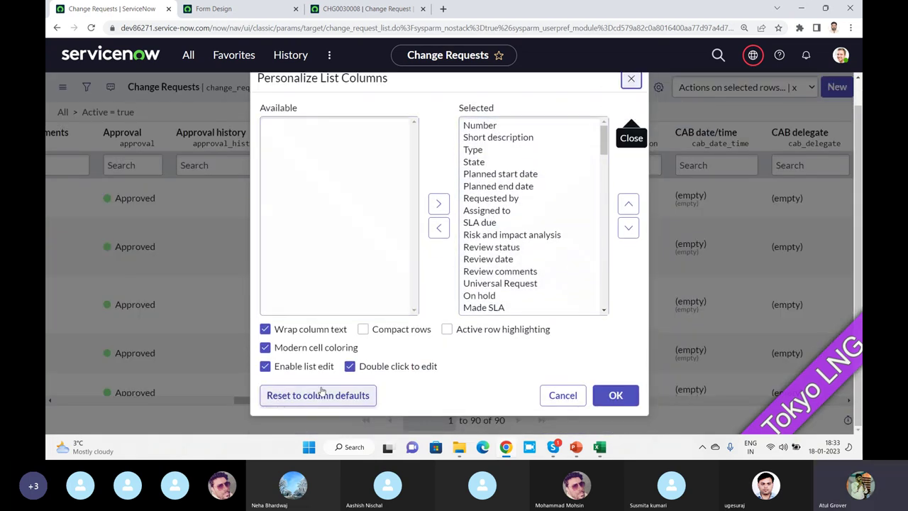
{"action": "left_click", "coordinate": [321, 395]}
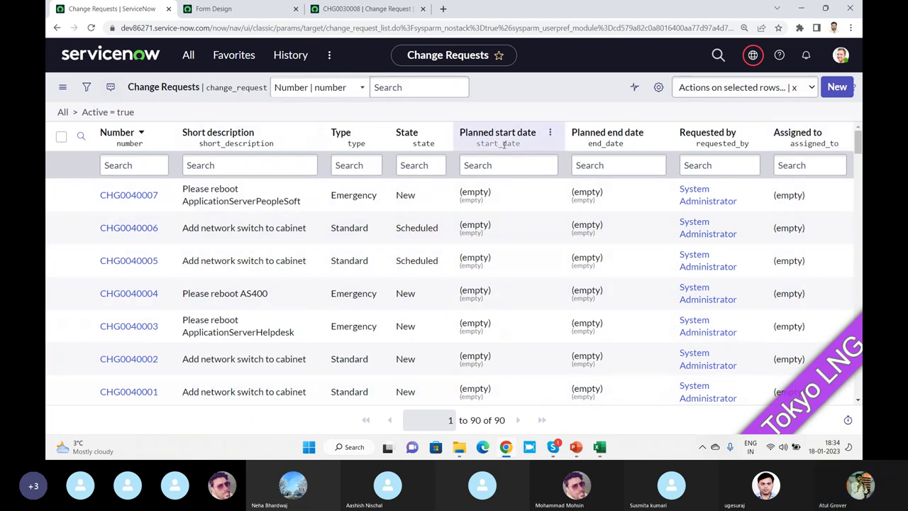
{"action": "key", "text": "alt+Tab"}
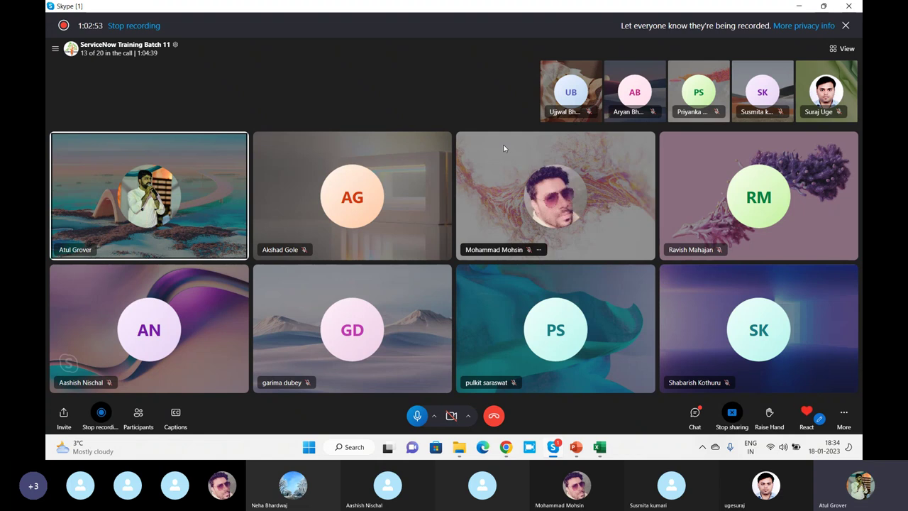